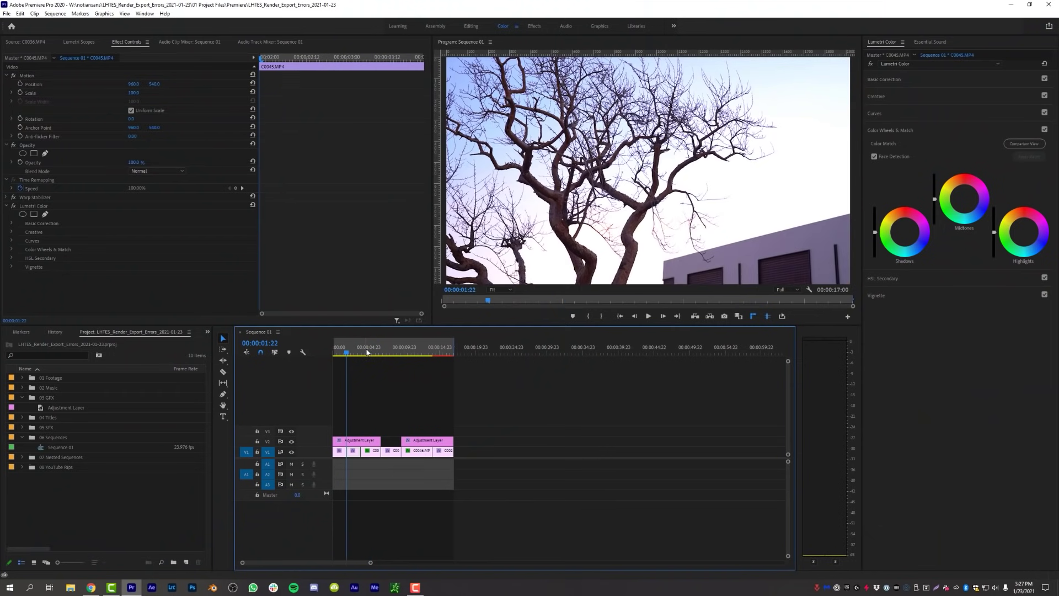
- Review the settings of Sequence 01, keep the editing mode as Custom, and accept them
click(372, 352)
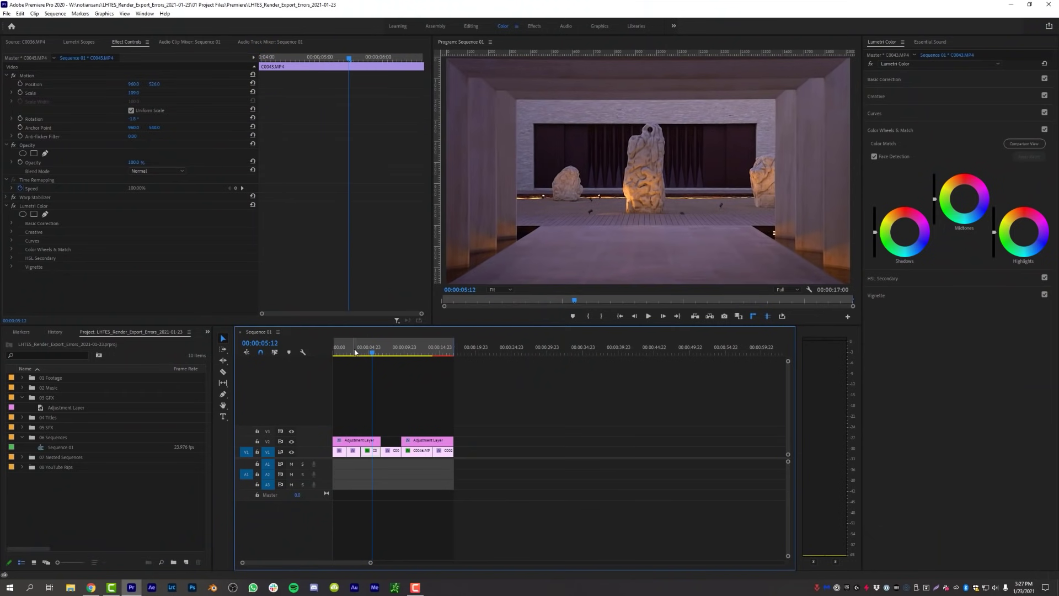
click(385, 383)
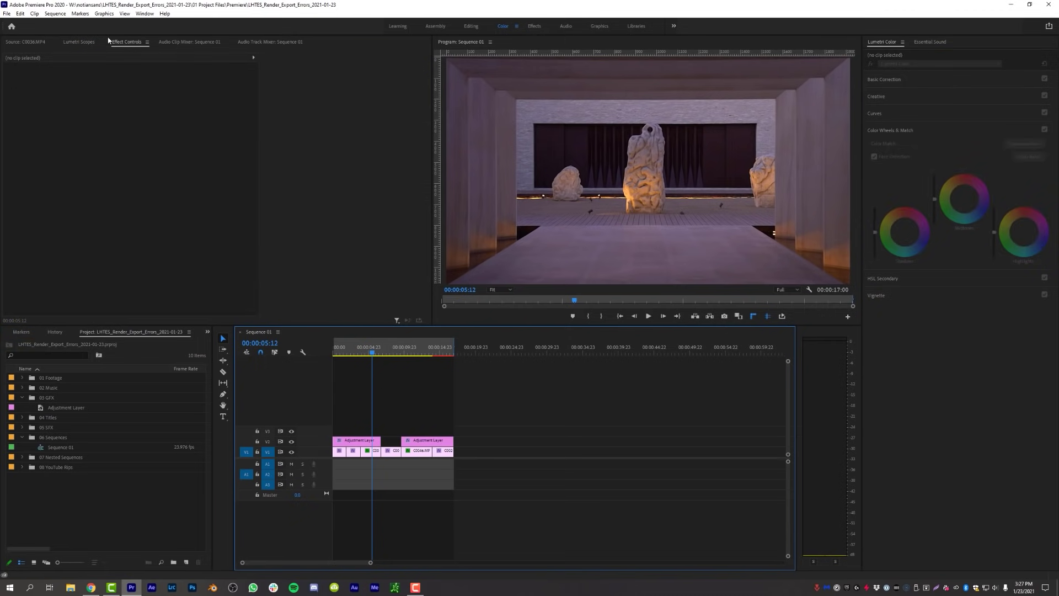
click(55, 13)
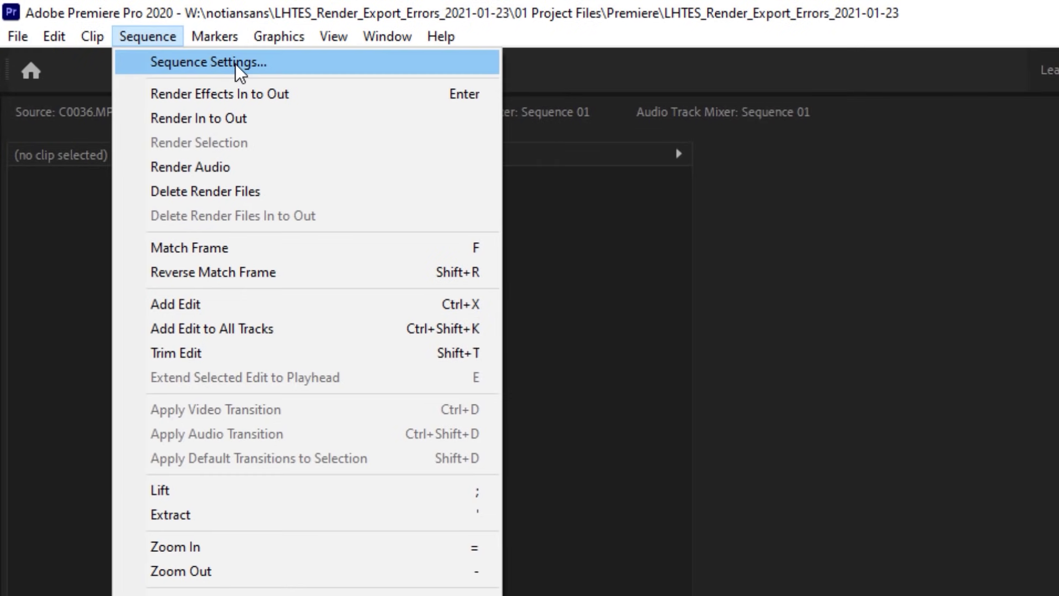
click(235, 64)
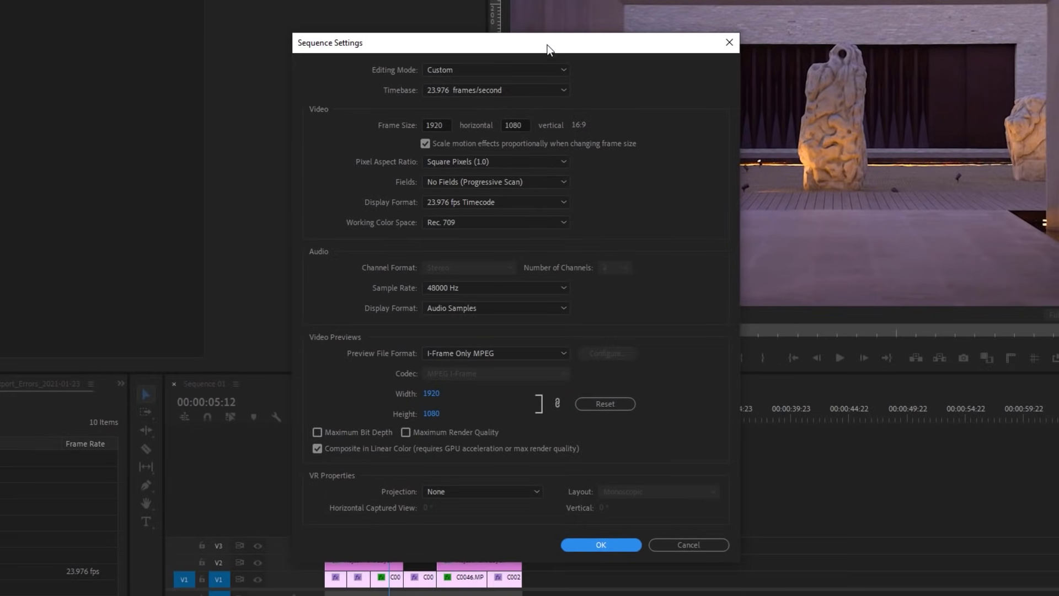
drag(548, 49, 587, 30)
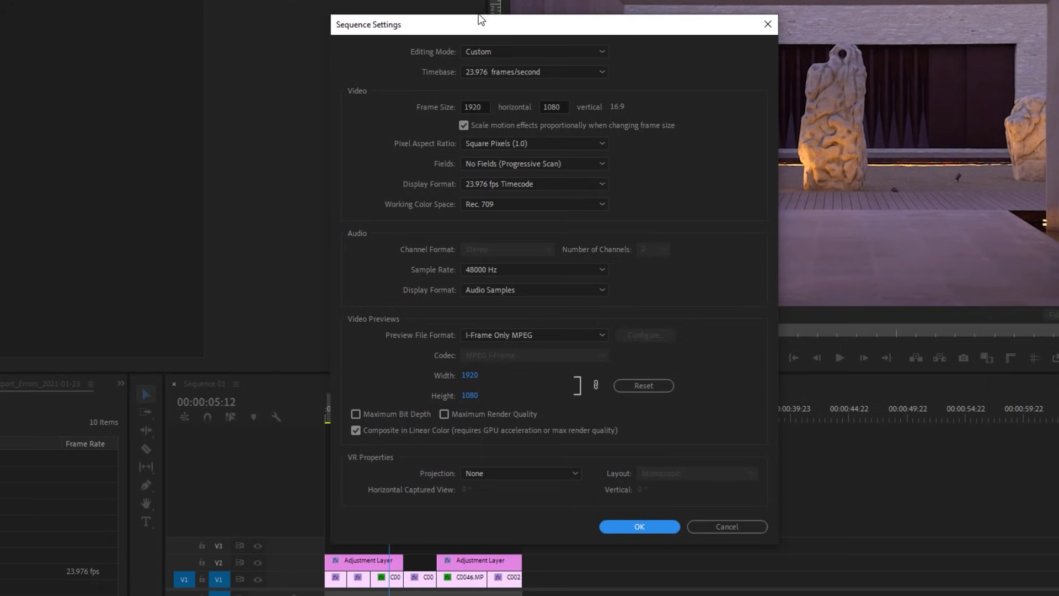
click(589, 51)
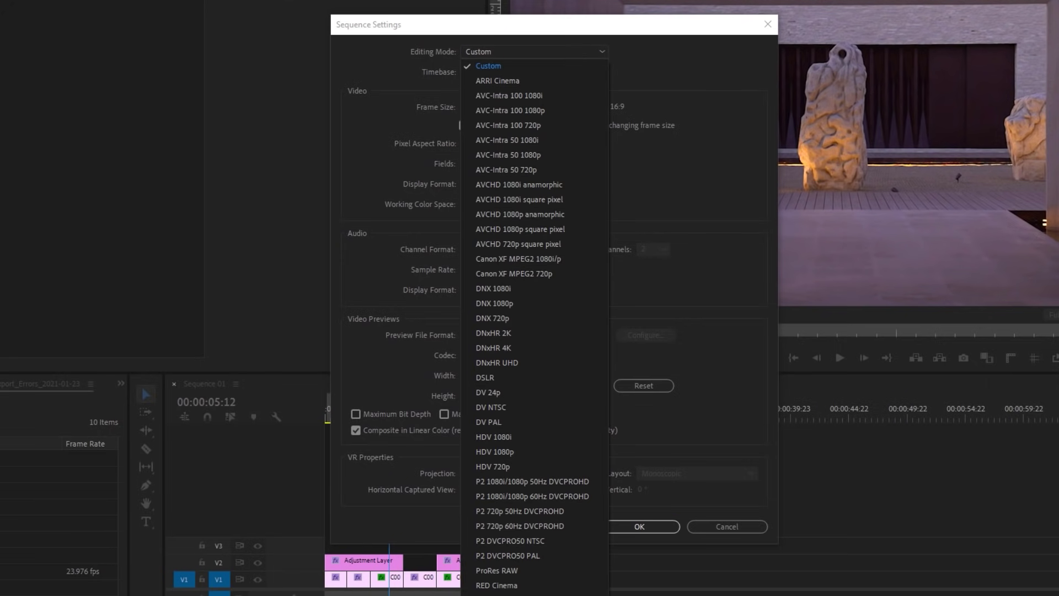
click(509, 64)
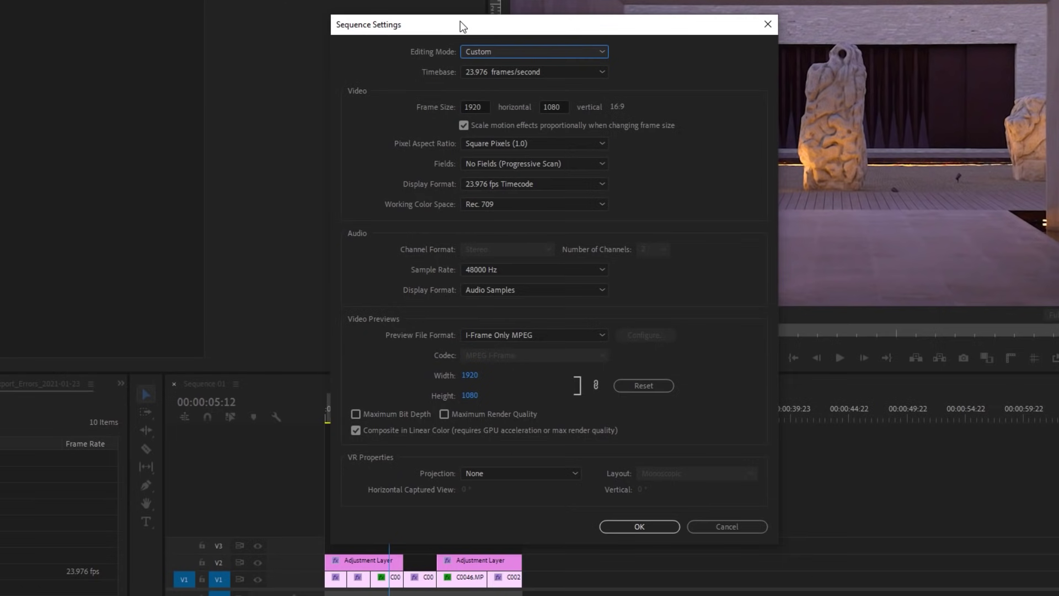
drag(464, 25, 453, 21)
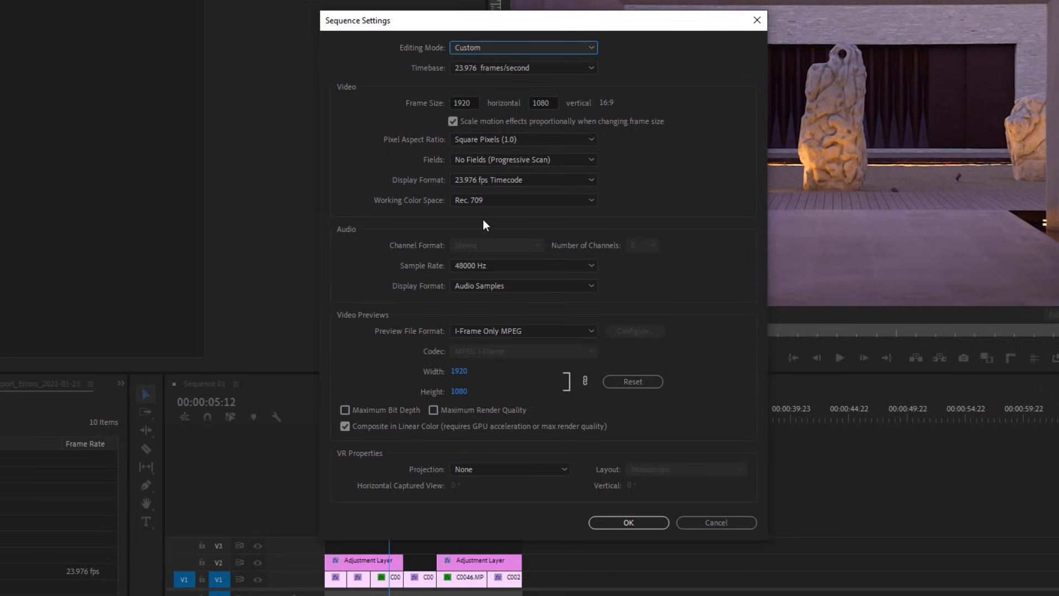
click(630, 523)
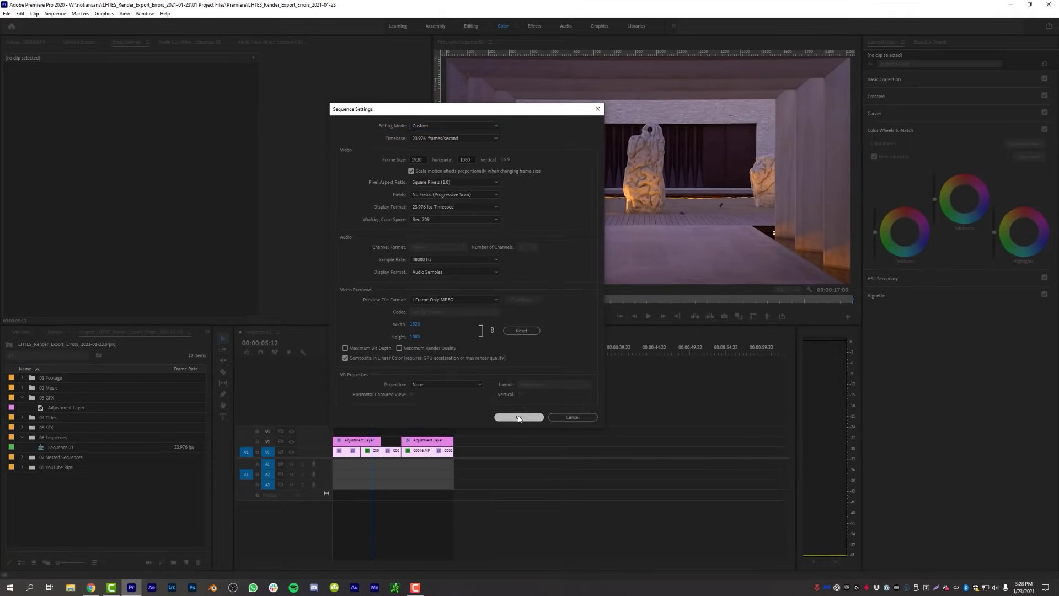
click(518, 418)
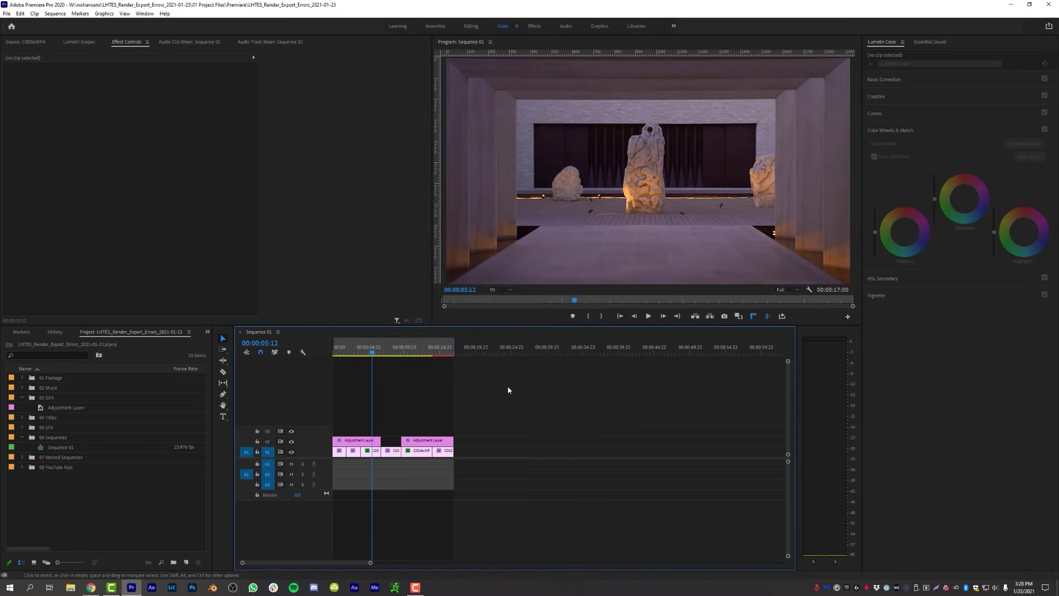
- Open the application preferences to review them
click(20, 13)
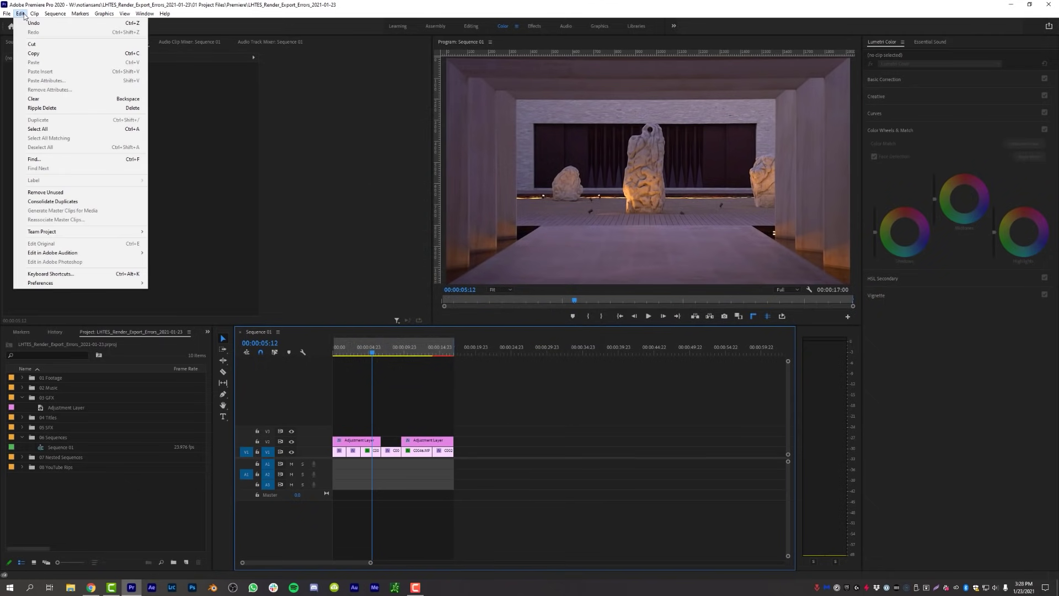
mouse_move(88, 283)
click(209, 384)
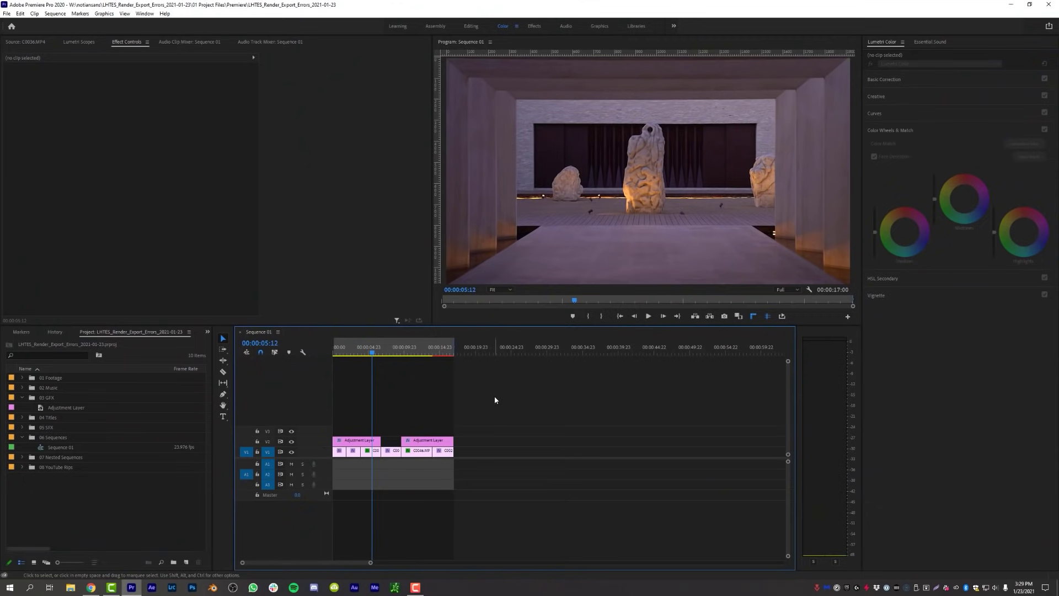
- Try to render Sequence 01 with Render In to Out, and repeat the attempt once
click(55, 14)
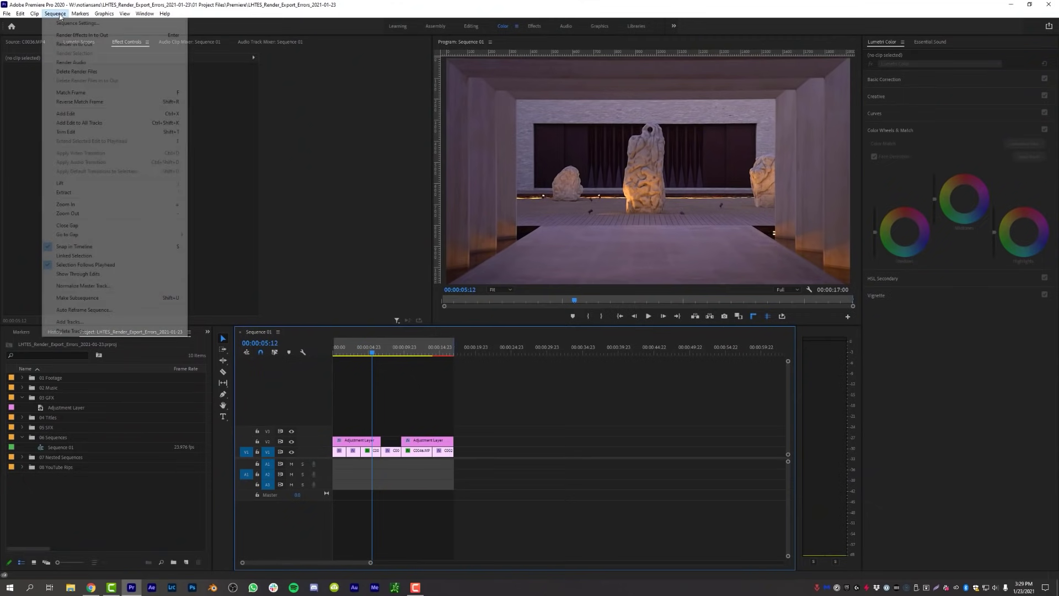
click(78, 44)
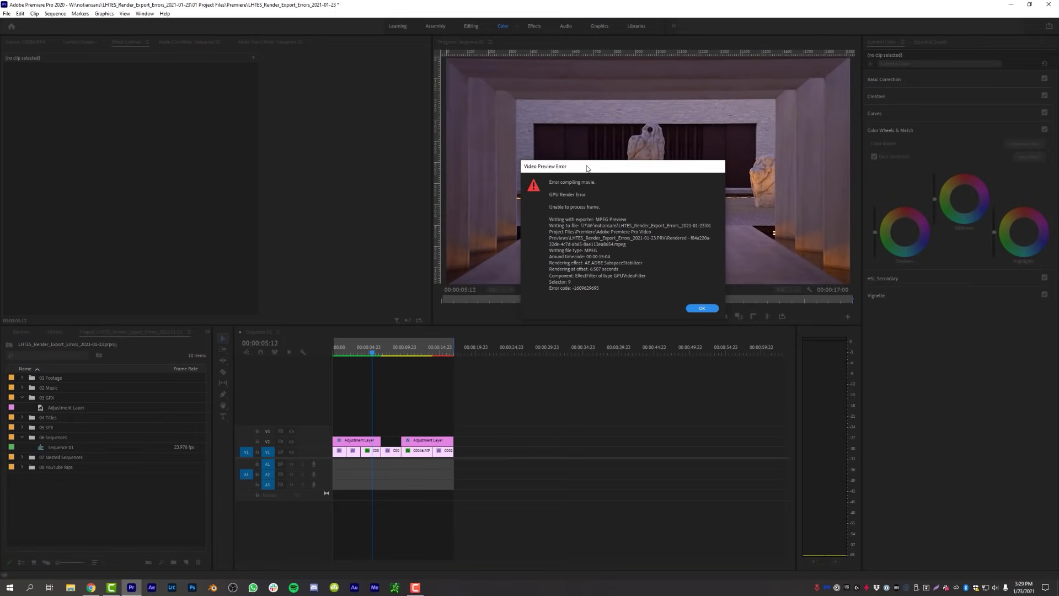
drag(586, 168, 560, 181)
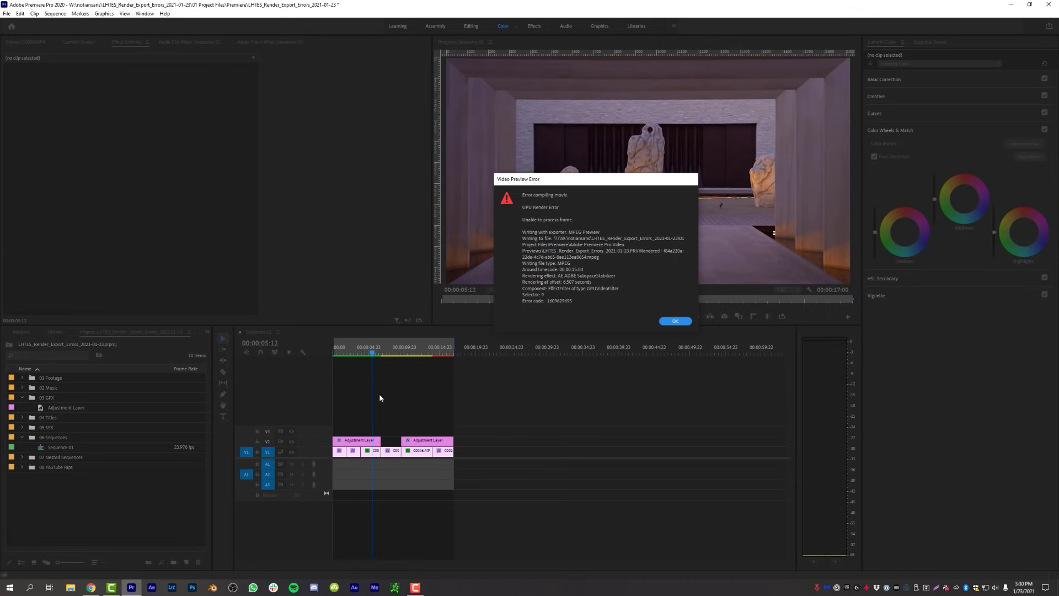
drag(580, 178, 516, 174)
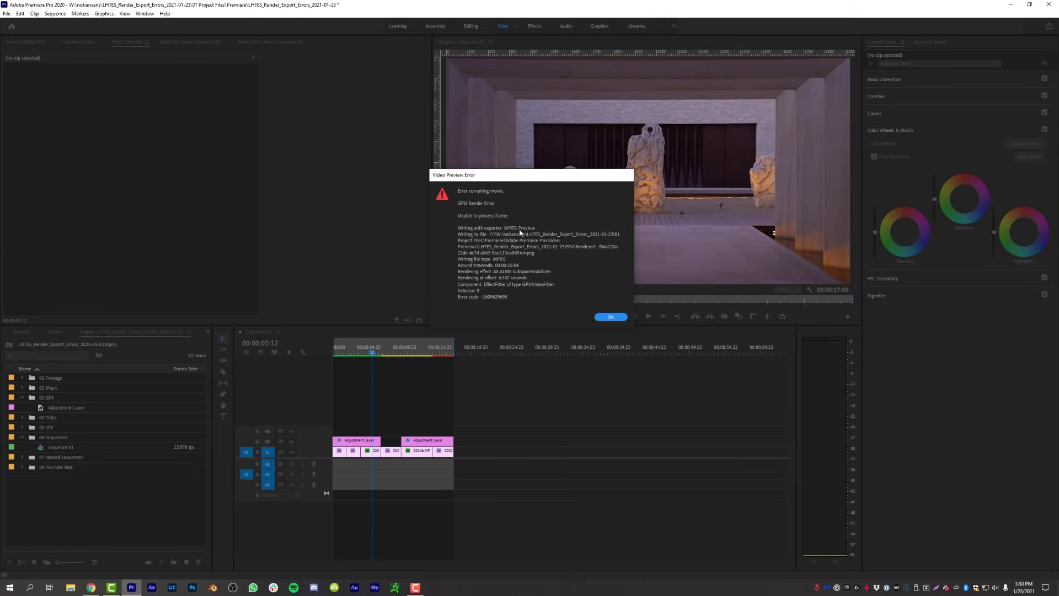
click(611, 318)
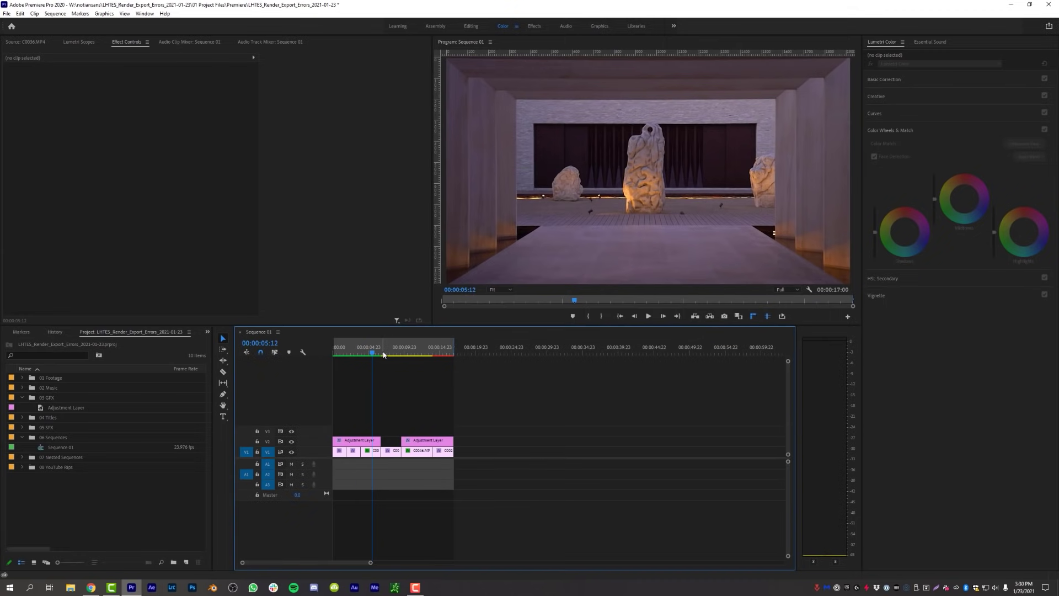
click(55, 13)
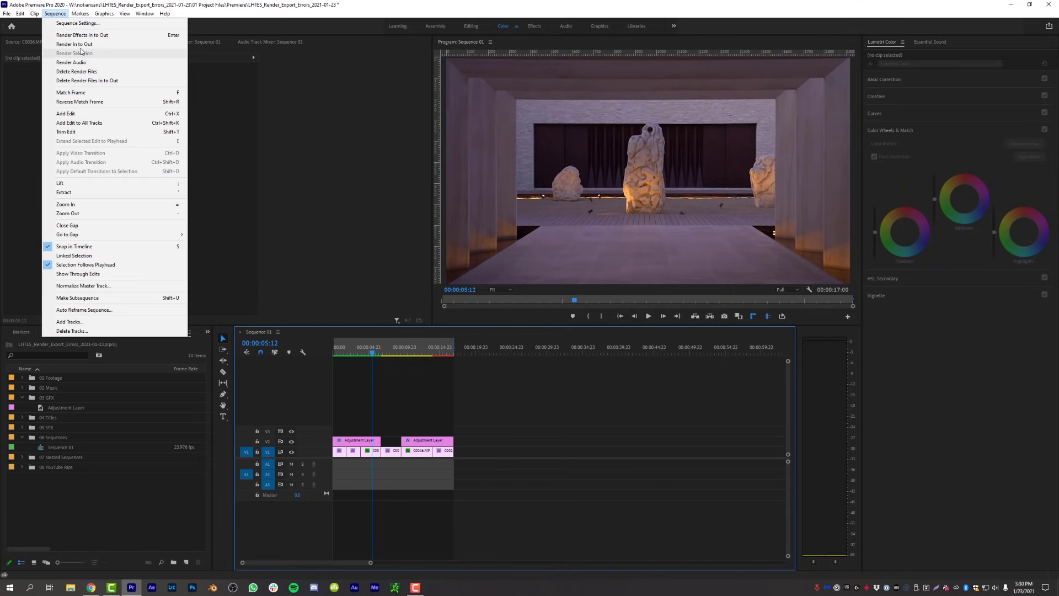
click(69, 28)
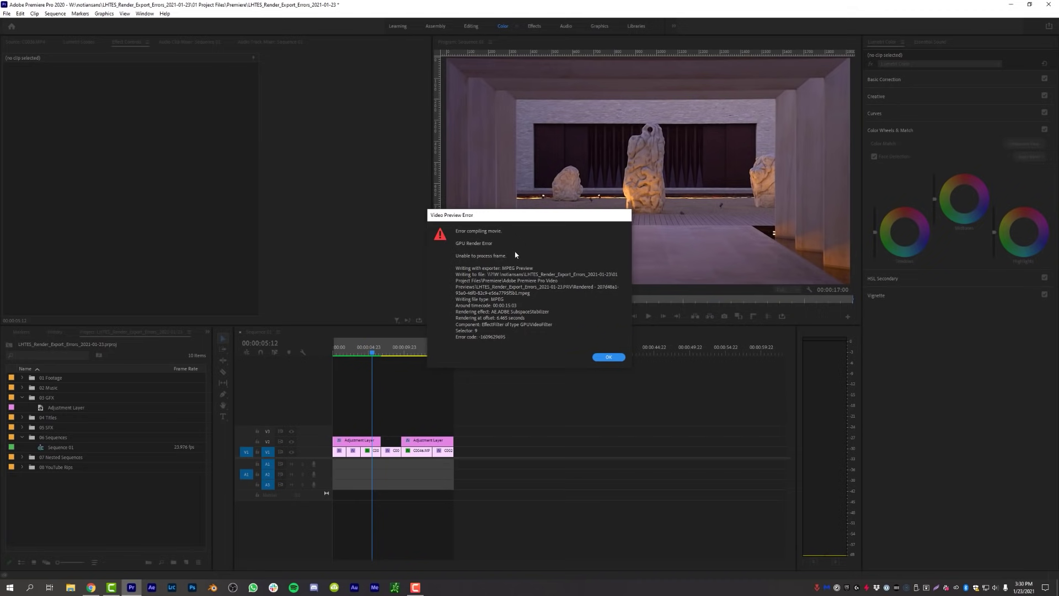
click(610, 357)
- Disable the Warp Stabilizer effect on the C0036.MP4 clip and render the sequence from In to Out
key(Down)
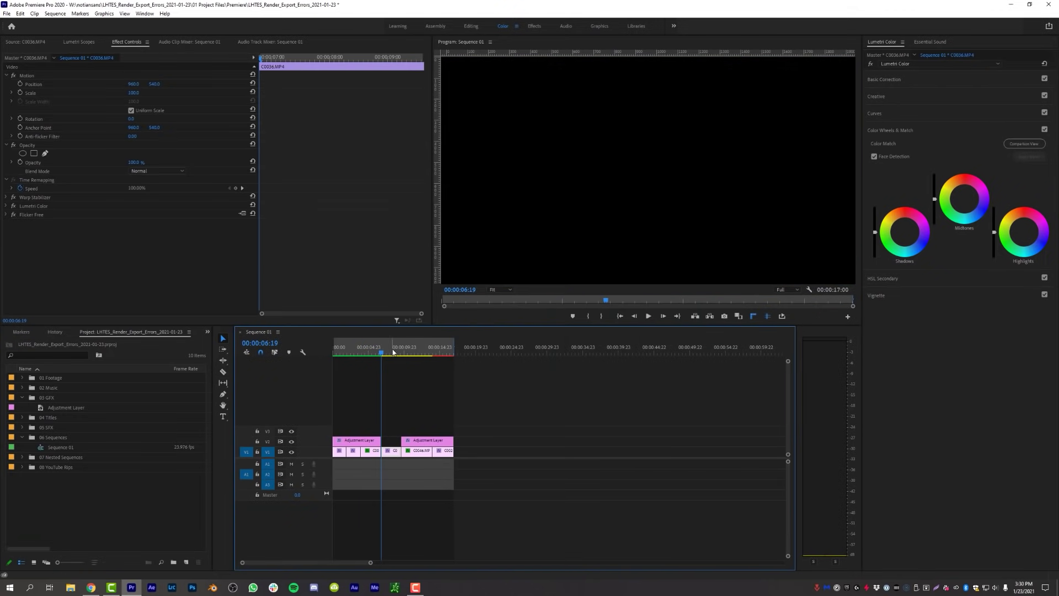
key(space)
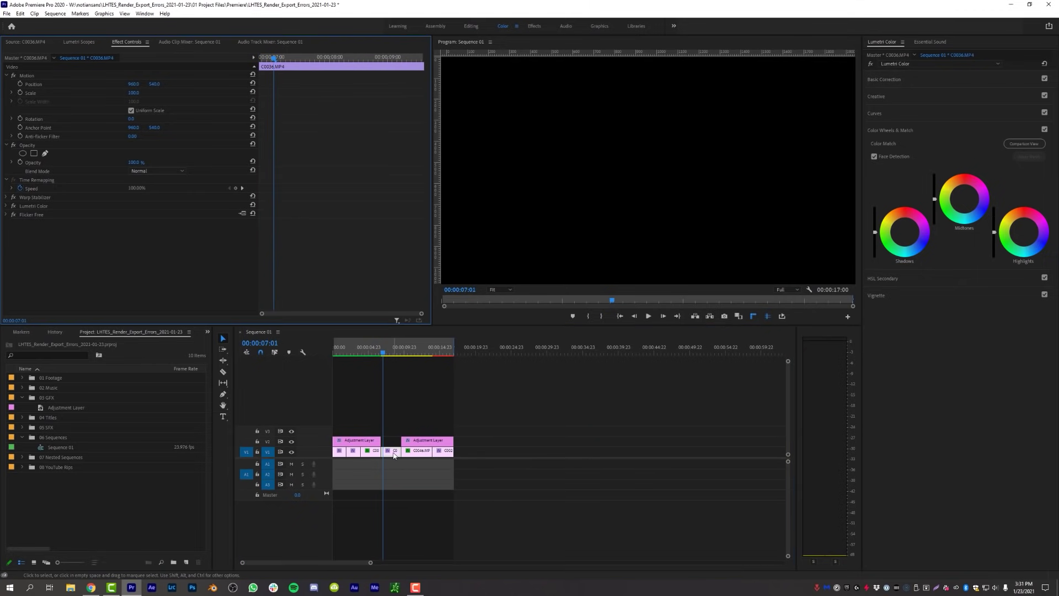
click(46, 198)
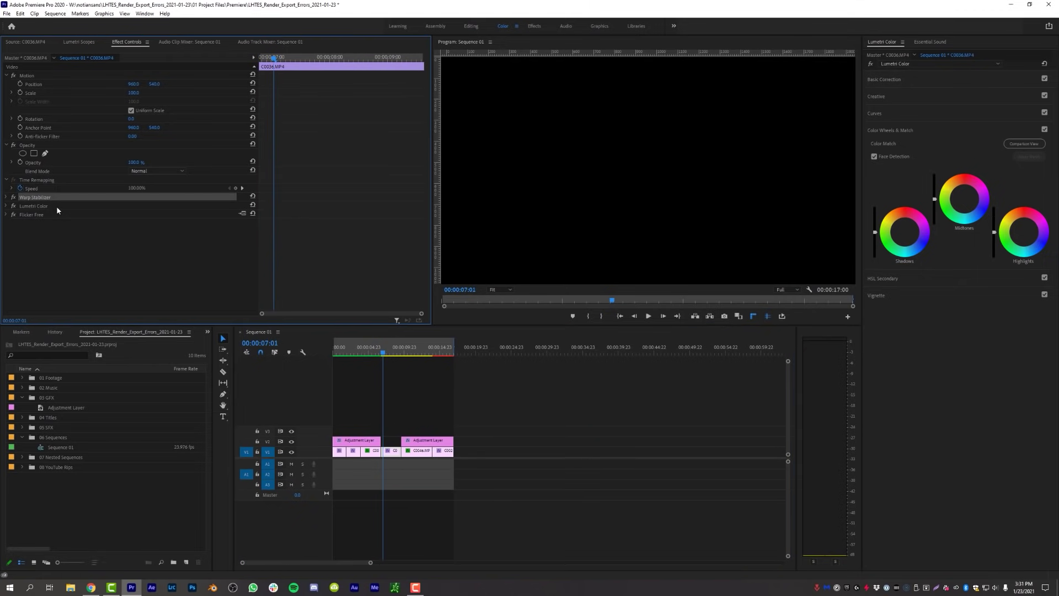
click(53, 207)
click(44, 216)
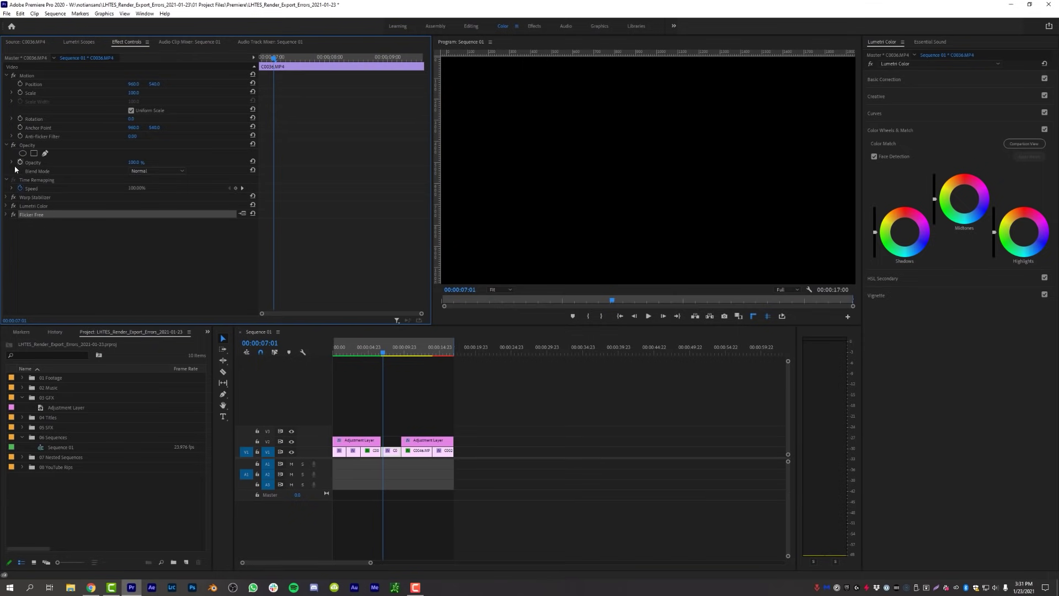
click(13, 198)
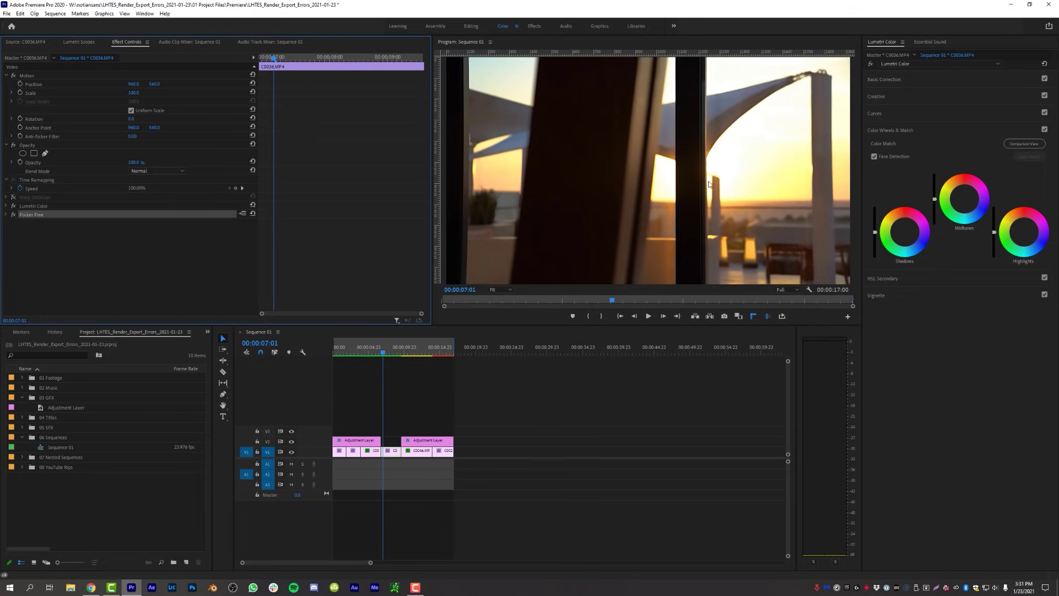
click(54, 13)
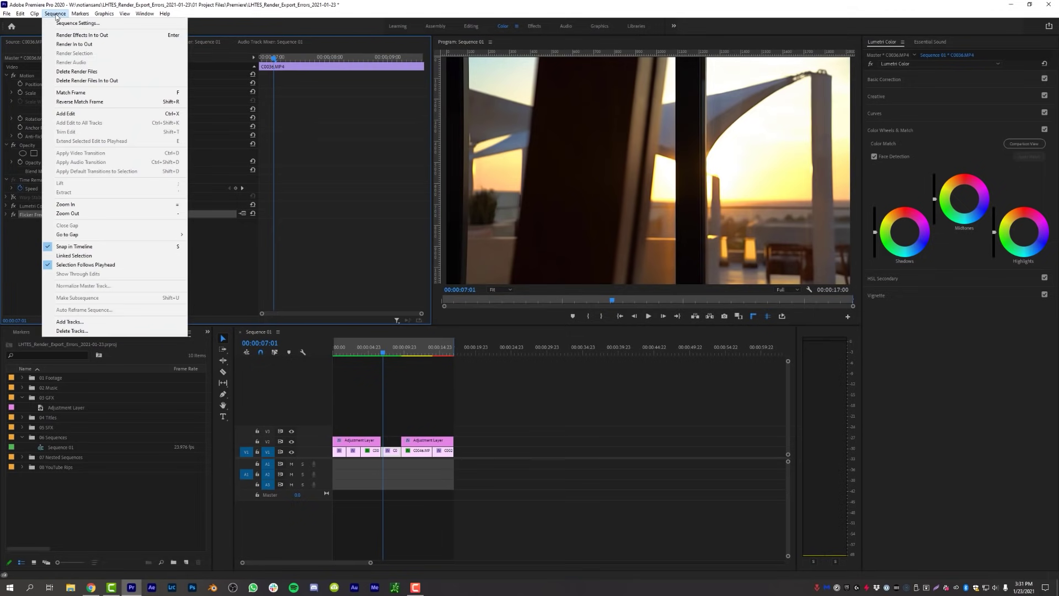
click(69, 46)
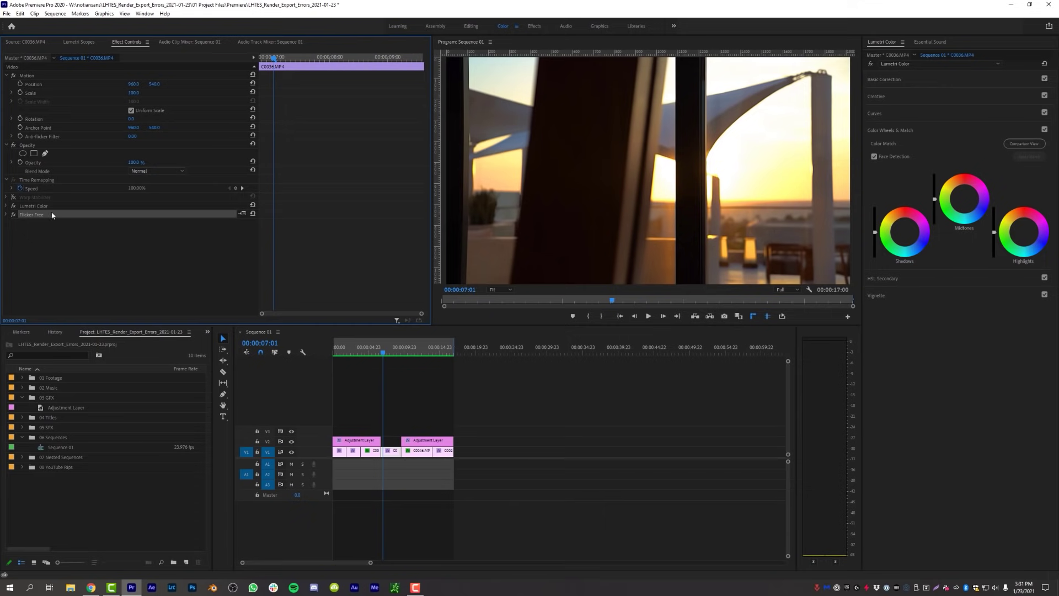
- Nest the C0036.MP4 clip under the default name and apply the Warp Stabilizer effect to the nested sequence
click(394, 452)
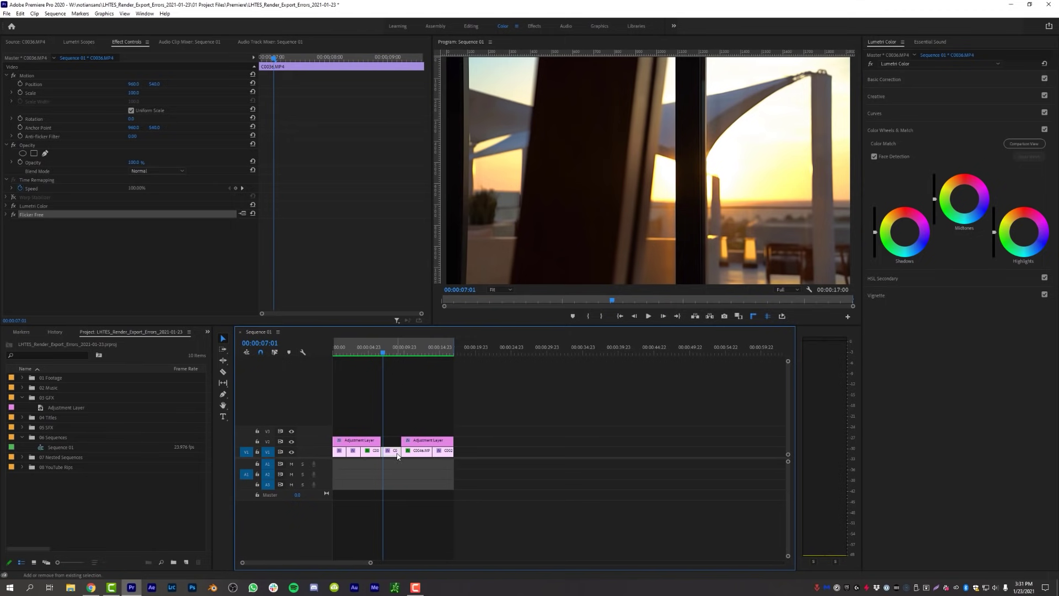
key(shift+n)
key(Return)
key(shift+7)
drag(249, 364, 392, 452)
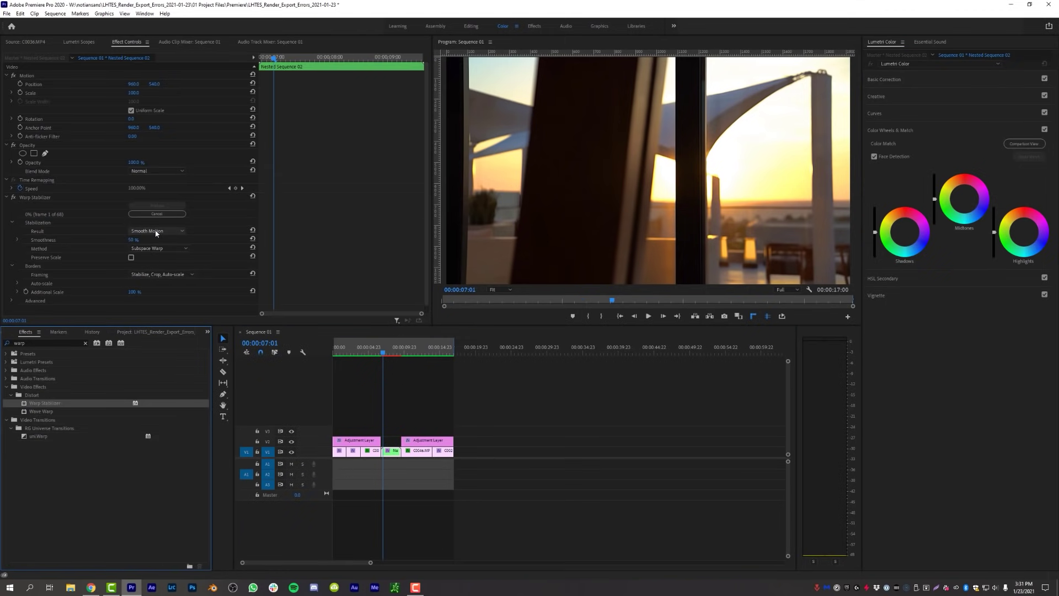
- Set the nested sequence's Warp Stabilizer smoothness to 5% and its method to Position, Scale, Rotation
click(133, 240)
text(5)
key(Return)
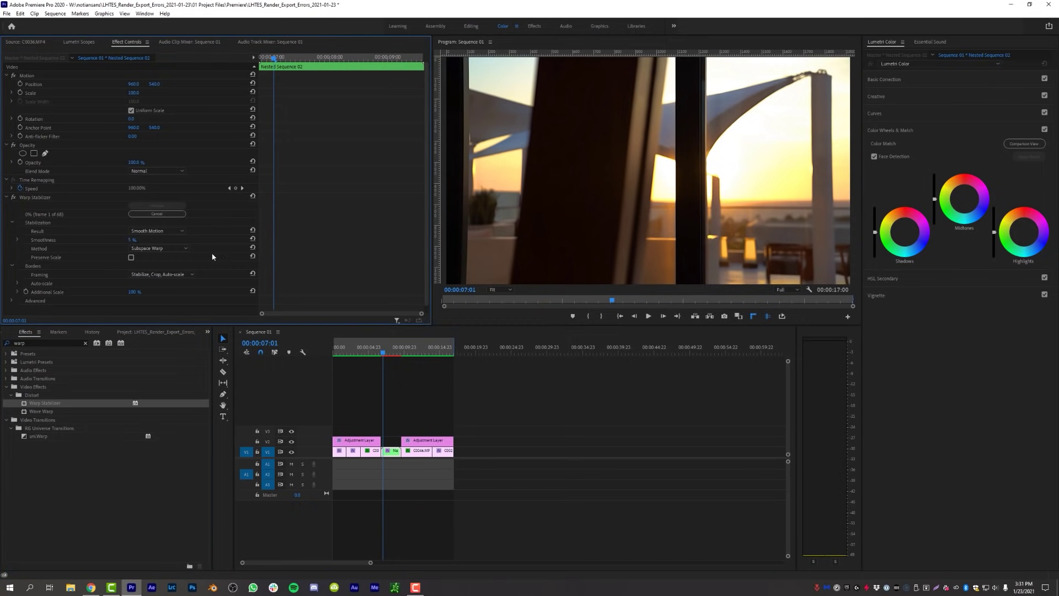
click(159, 249)
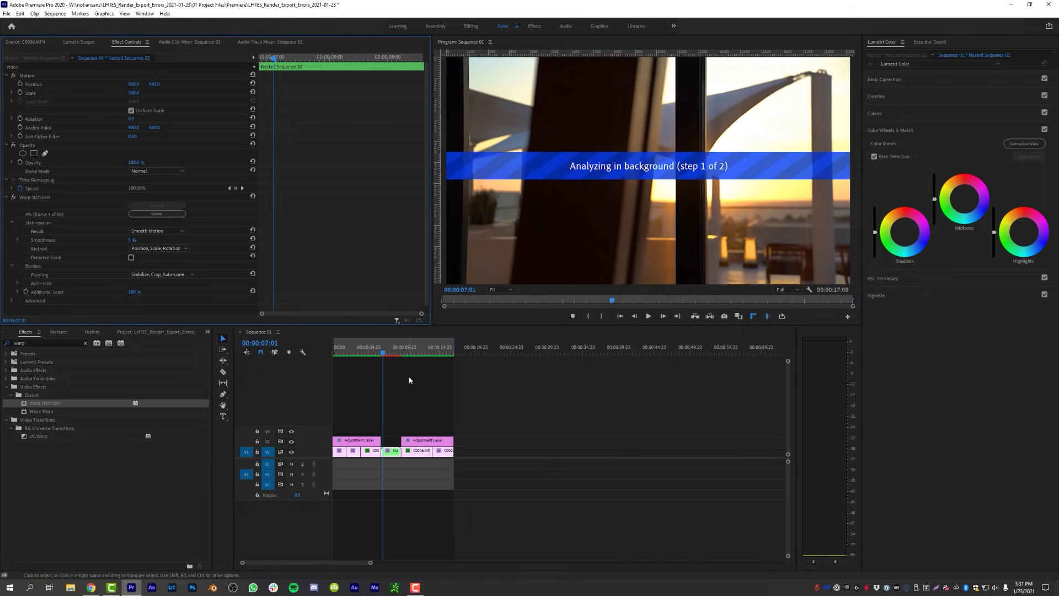
- Render Sequence 01 from In to Out with the stabilized nested sequence in place
click(409, 394)
click(55, 14)
click(79, 45)
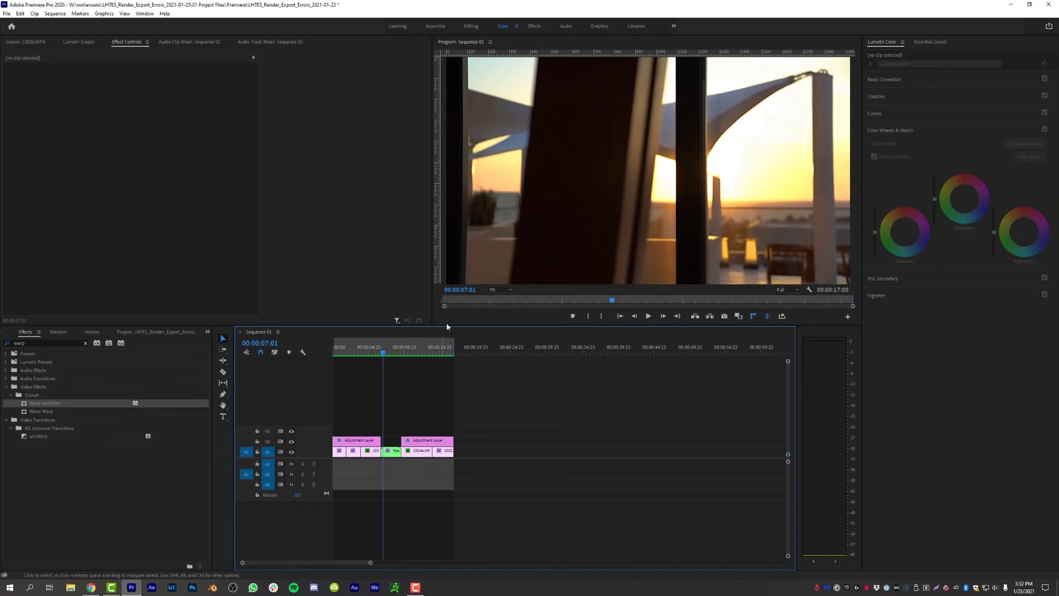
- Check the stabilized nested sequence in the timeline and undo the nesting of the C0036.MP4 clip
mouse_move(386, 353)
mouse_down()
mouse_move(398, 351)
mouse_move(378, 352)
mouse_move(389, 352)
mouse_up()
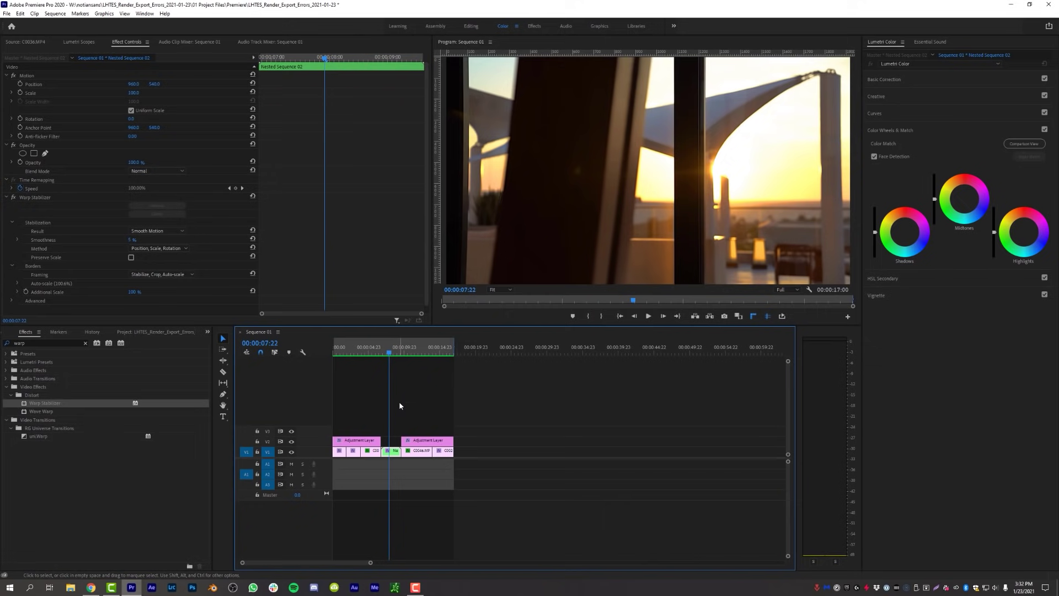
drag(397, 400, 387, 468)
key(ctrl+z)
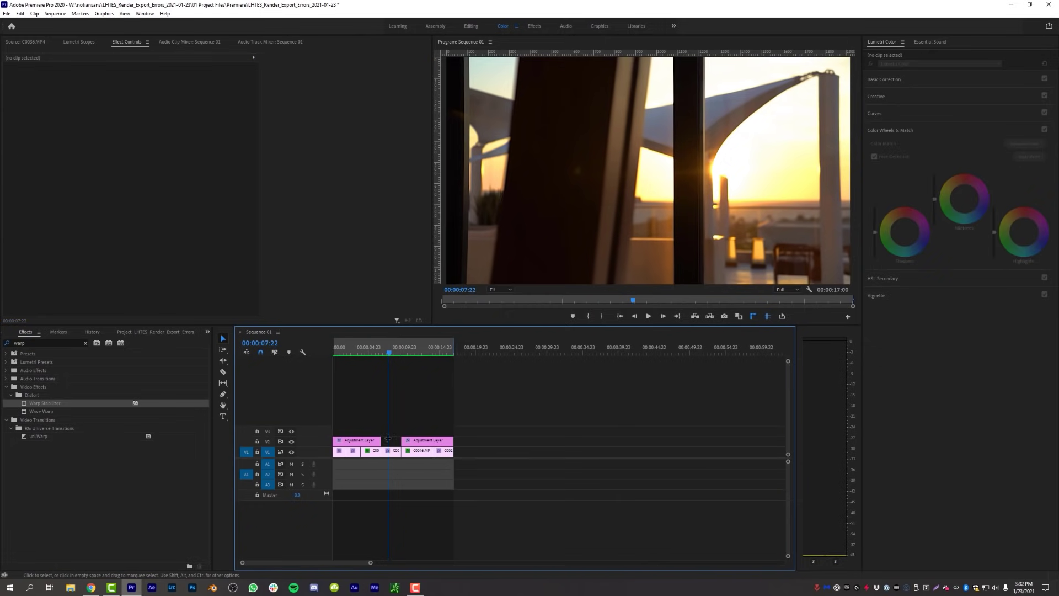
- Re-enable the Warp Stabilizer effect on the C0036.MP4 clip and try to render the sequence from In to Out
click(13, 197)
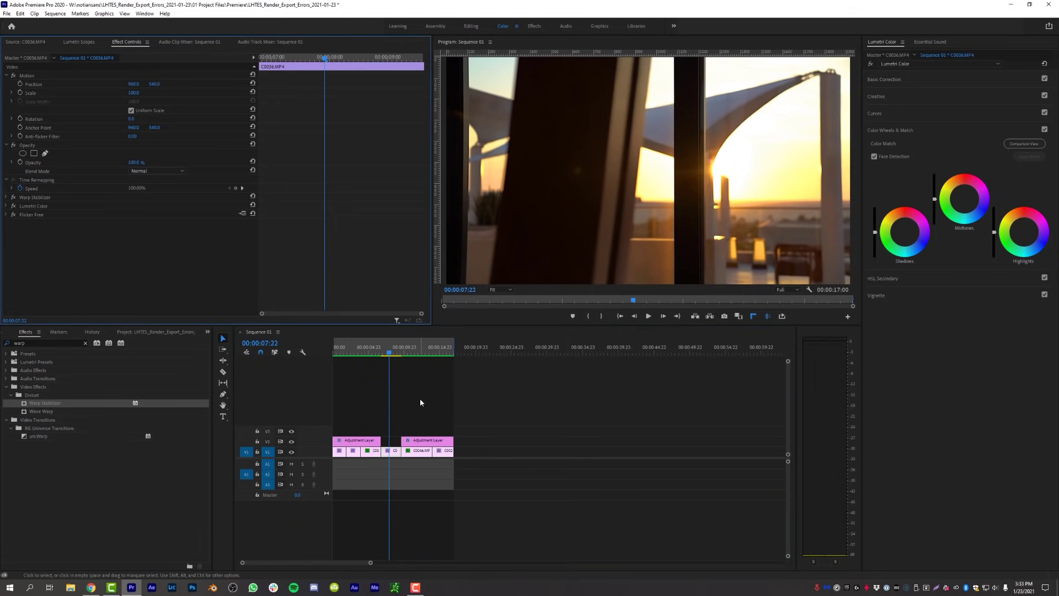
click(55, 14)
click(60, 46)
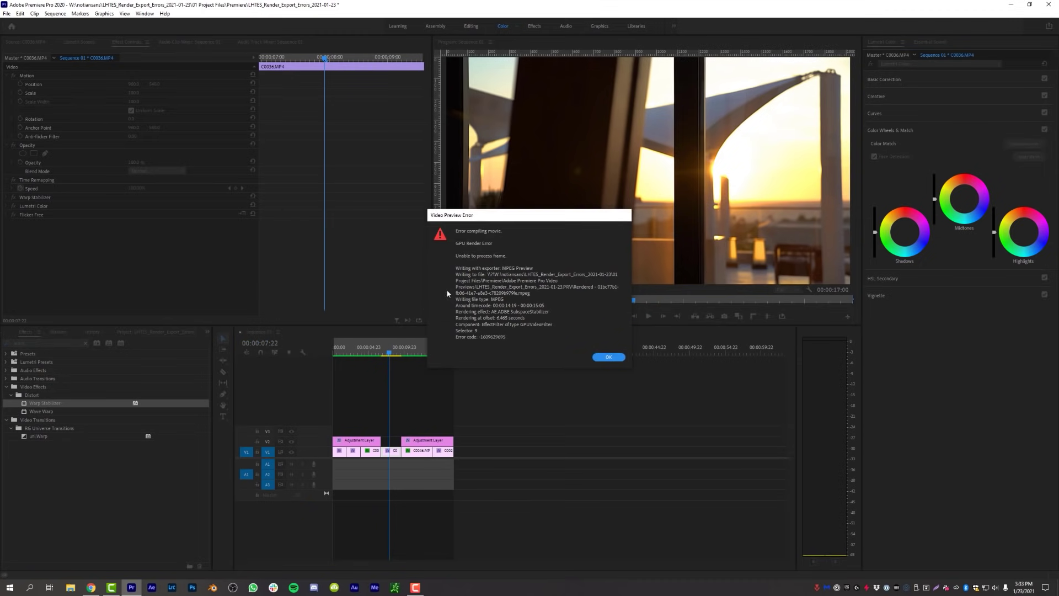
- Move the Flicker Free effect above Warp Stabilizer on the C0036.MP4 clip and render the sequence from In to Out
drag(492, 213, 480, 212)
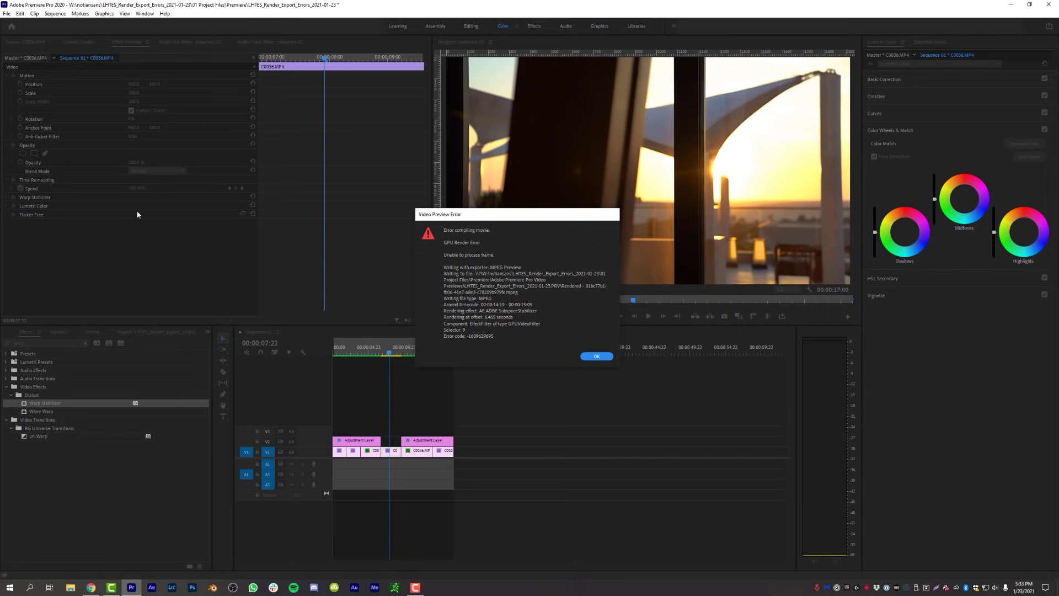
click(597, 357)
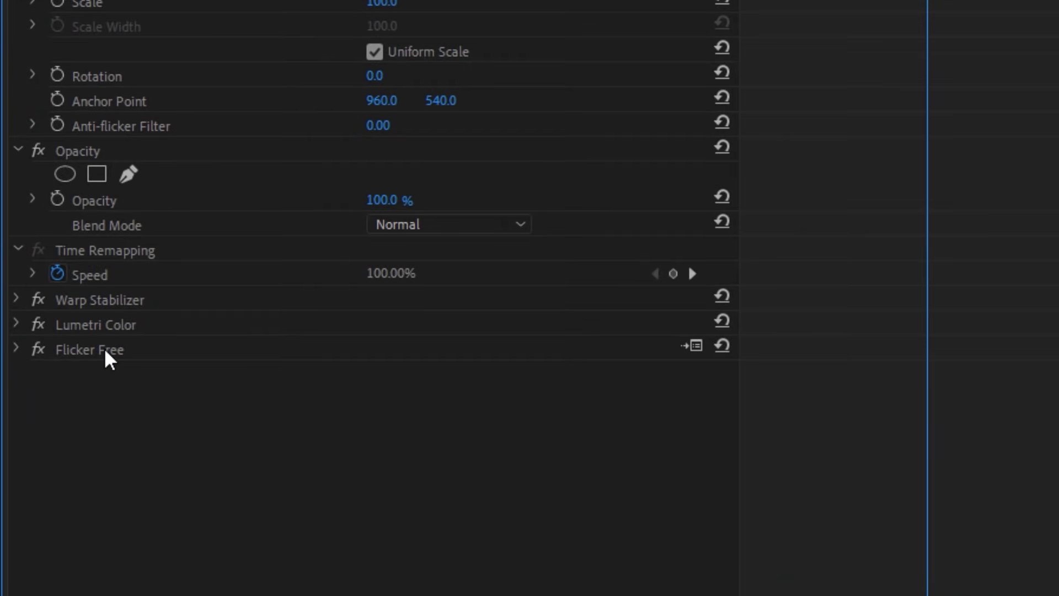
drag(100, 348, 107, 289)
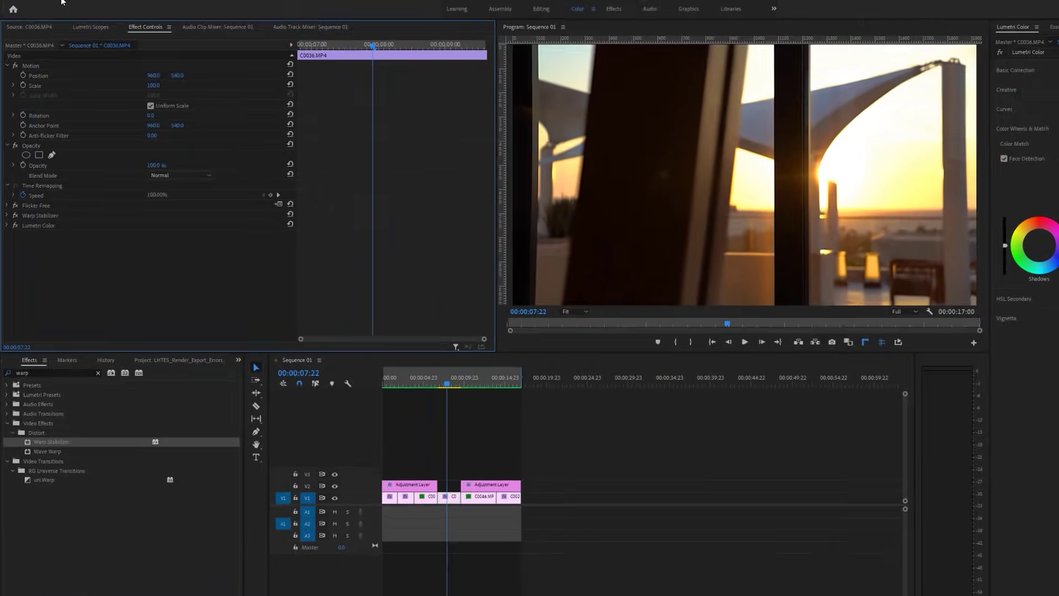
click(62, 2)
click(88, 38)
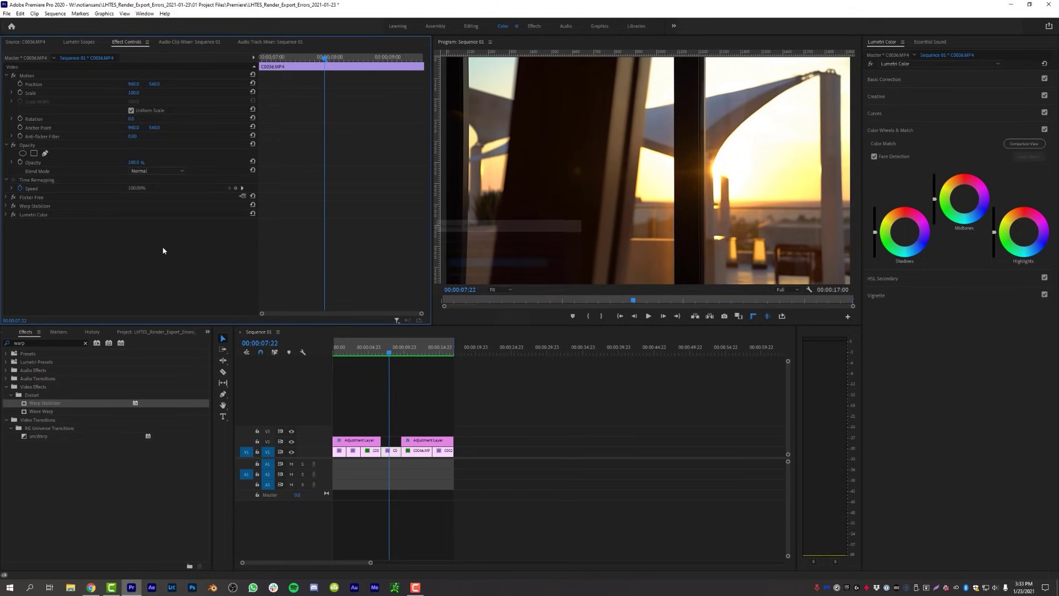
- Check the order of Flicker Free and Warp Stabilizer and play back the rendered C0036.MP4 section
click(39, 195)
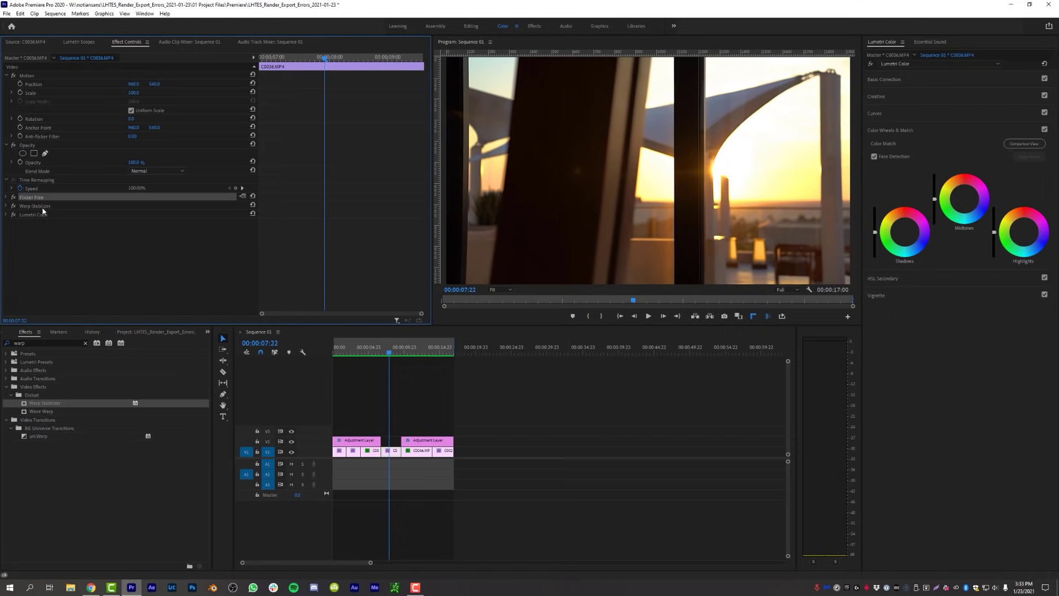
click(43, 207)
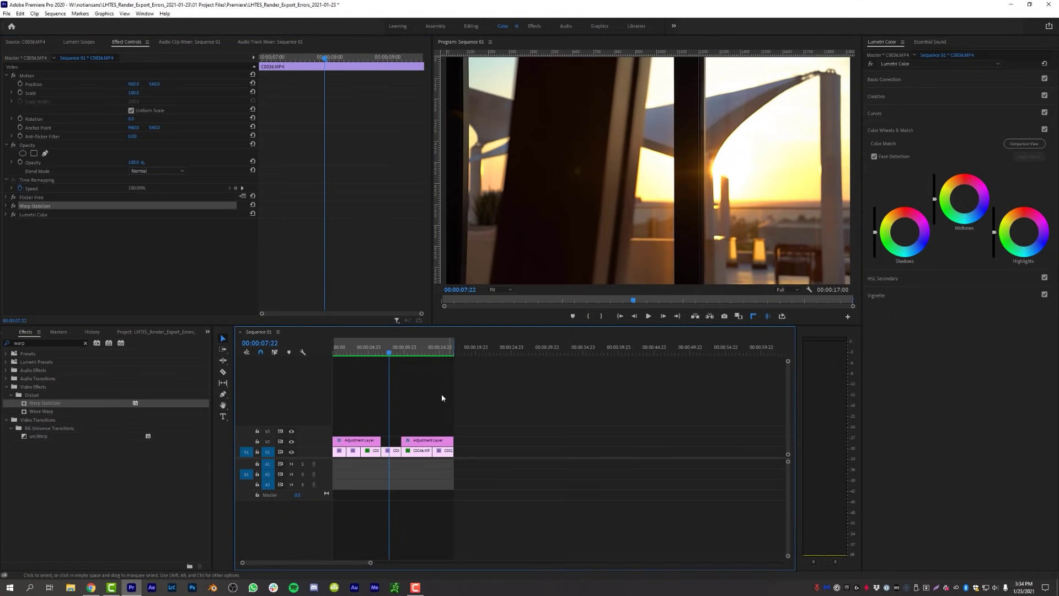
click(422, 513)
key(space)
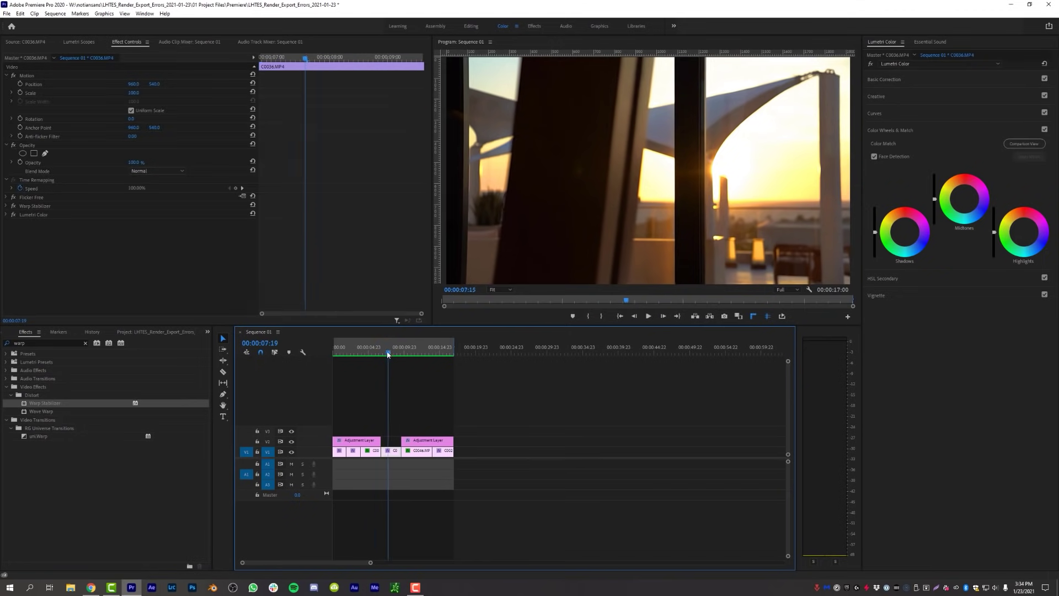
key(space)
key(Left)
key(Left)
key(Left)
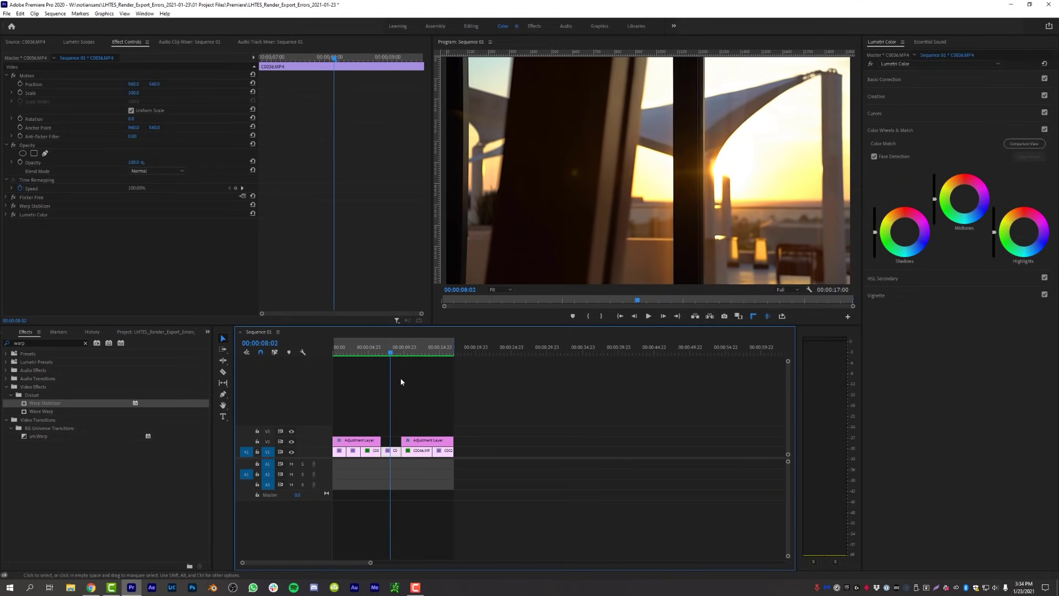
- Copy the first adjustment layer to the V3 track above the C0036.MP4 clip and remove the copy's Transform effect
drag(367, 442, 401, 431)
click(29, 197)
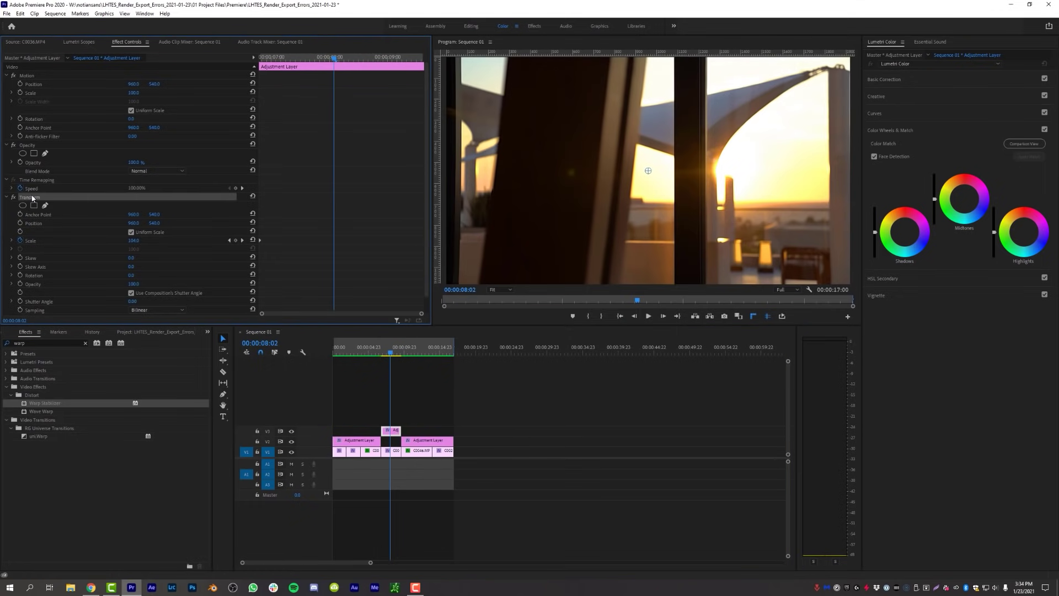
key(Delete)
- Transfer the Flicker Free and Lumetri Color effects from the C0036.MP4 clip to the adjustment layer above it
click(395, 450)
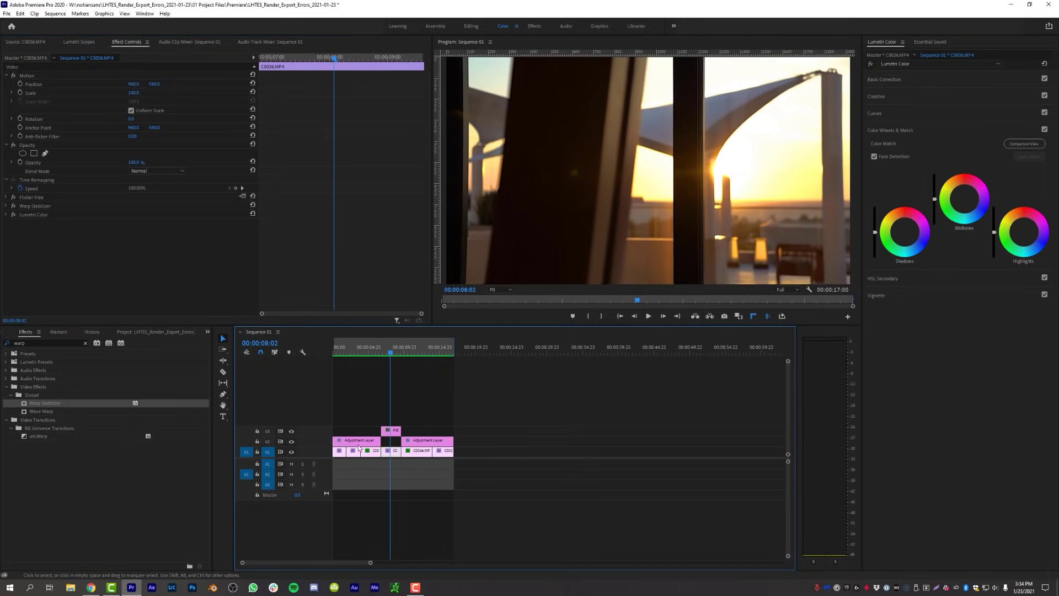
click(34, 197)
ctrl+click(34, 214)
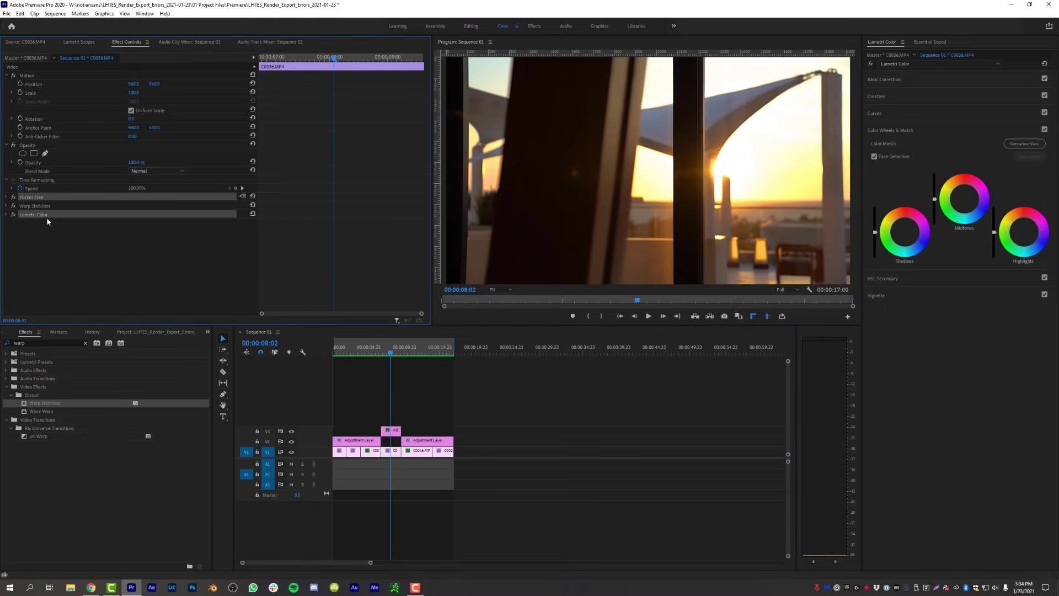
key(Delete)
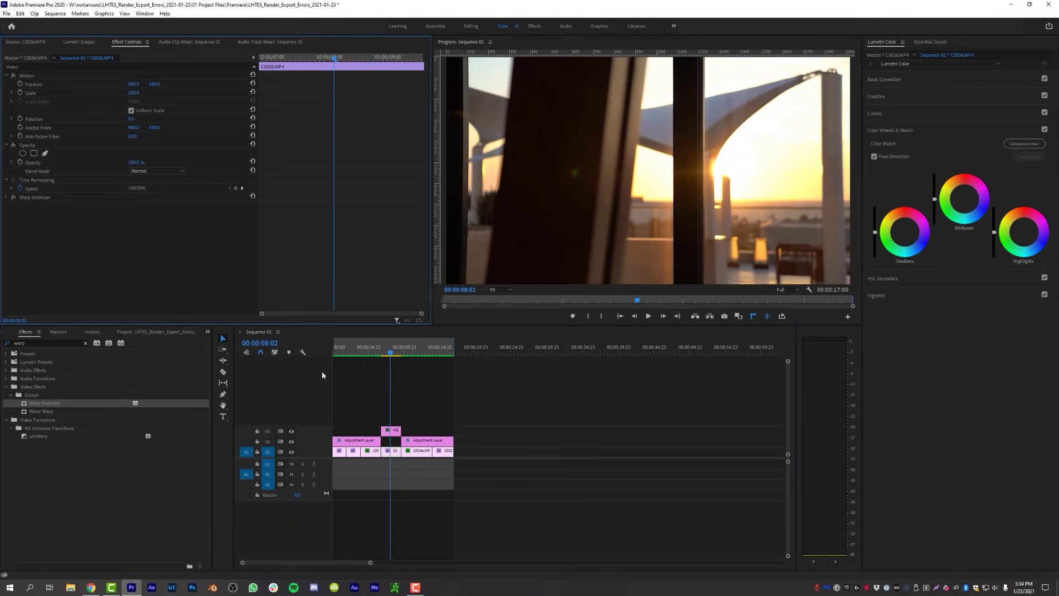
click(135, 282)
key(ctrl+v)
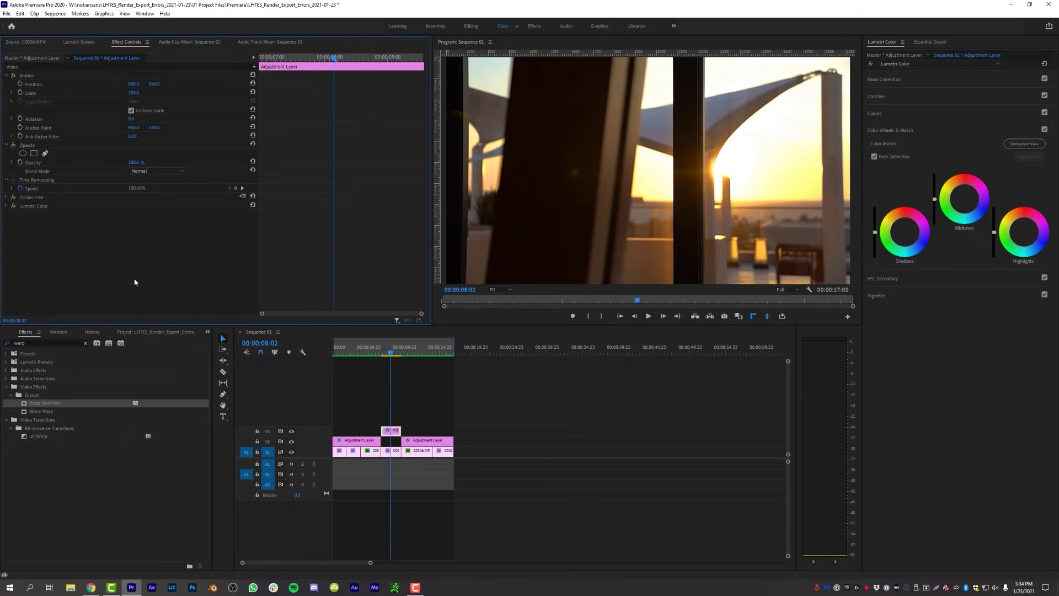
- Try to render the sequence from In to Out with the two effects on the adjustment layer
click(55, 13)
click(73, 45)
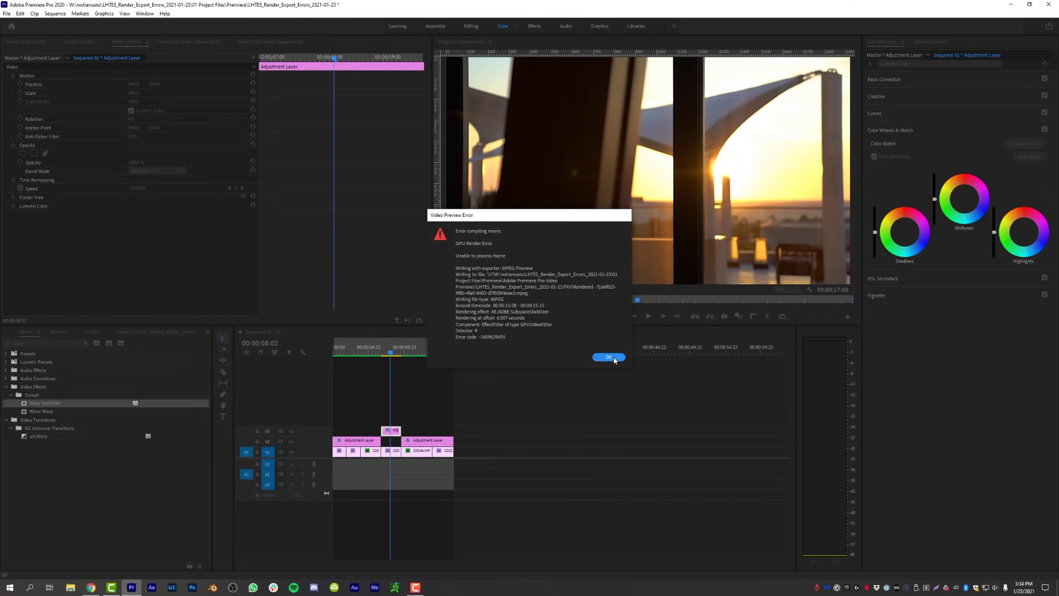
click(609, 358)
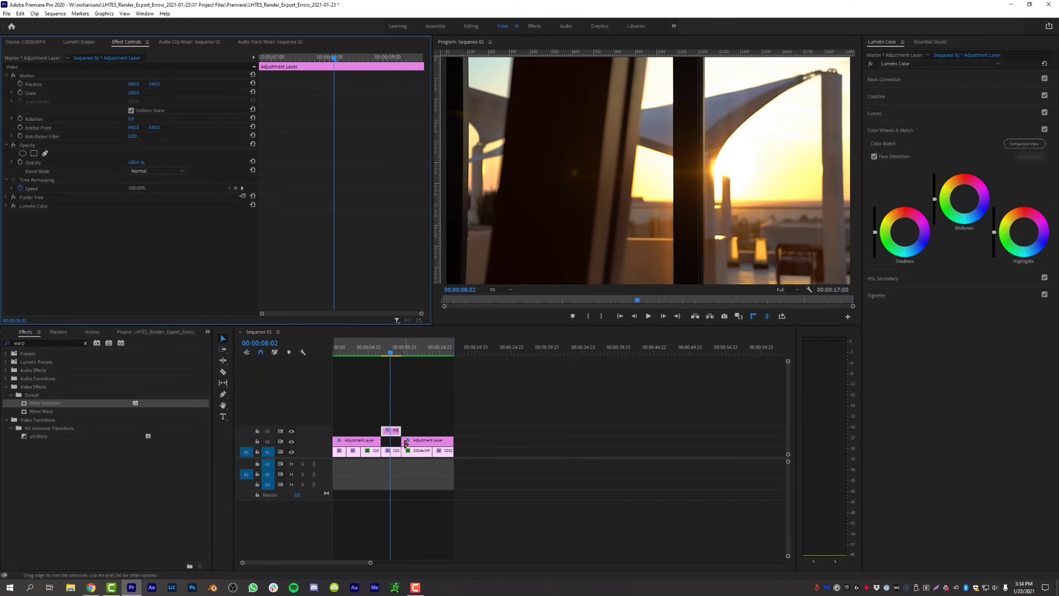
- Delete the adjustment layer above the C0036.MP4 clip and place Flicker Free above Warp Stabilizer on the clip
key(Delete)
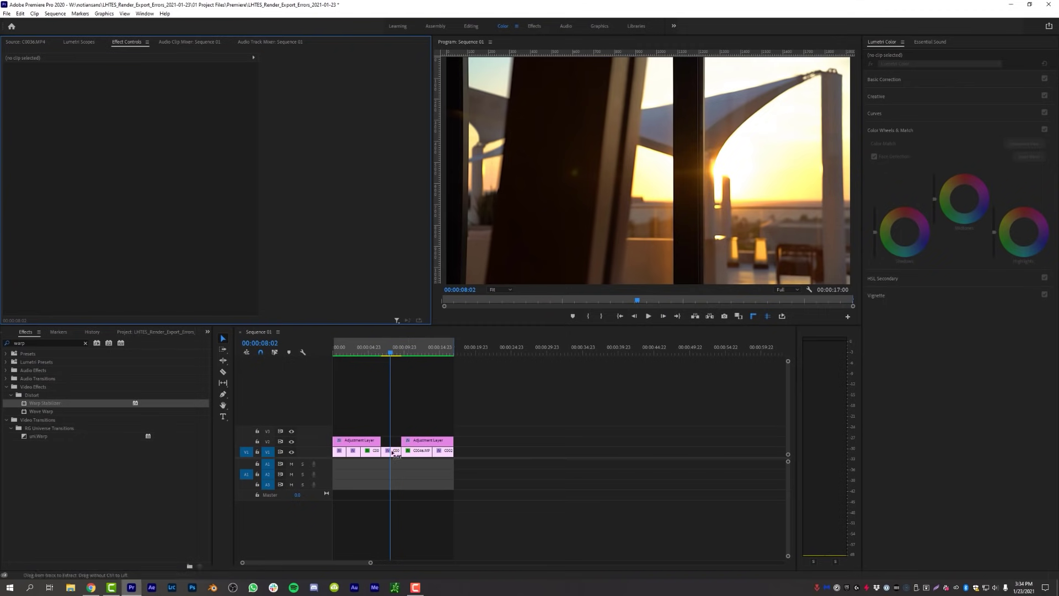
click(395, 450)
drag(32, 214, 33, 194)
- Step backward frame by frame through the rendered C0036.MP4 clip to check its preview
click(411, 386)
key(Left)
key(Left)
key(Left)
key(Left)
key(Left)
key(Left)
key(Left)
key(Left)
key(Left)
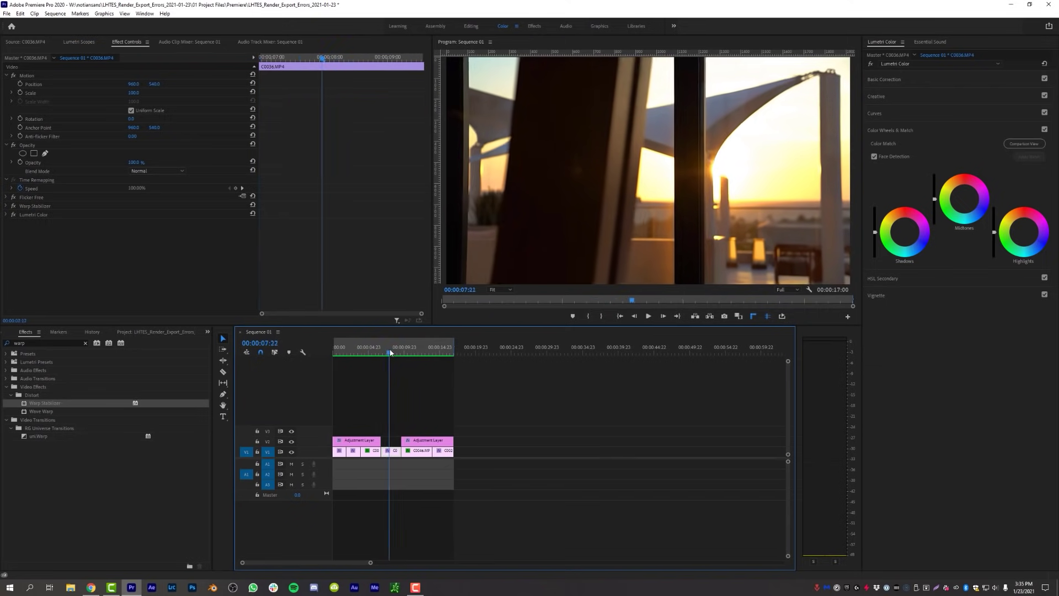
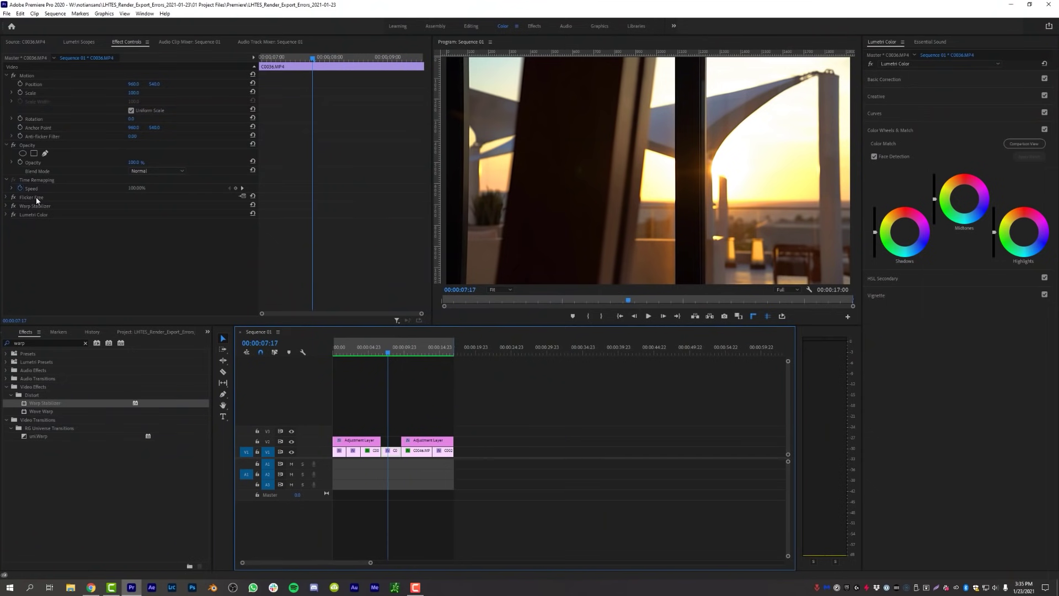
- Move Flicker Free below Lumetri Color on the C0036.MP4 clip and nest the clip under the default name
drag(35, 197, 37, 236)
click(397, 420)
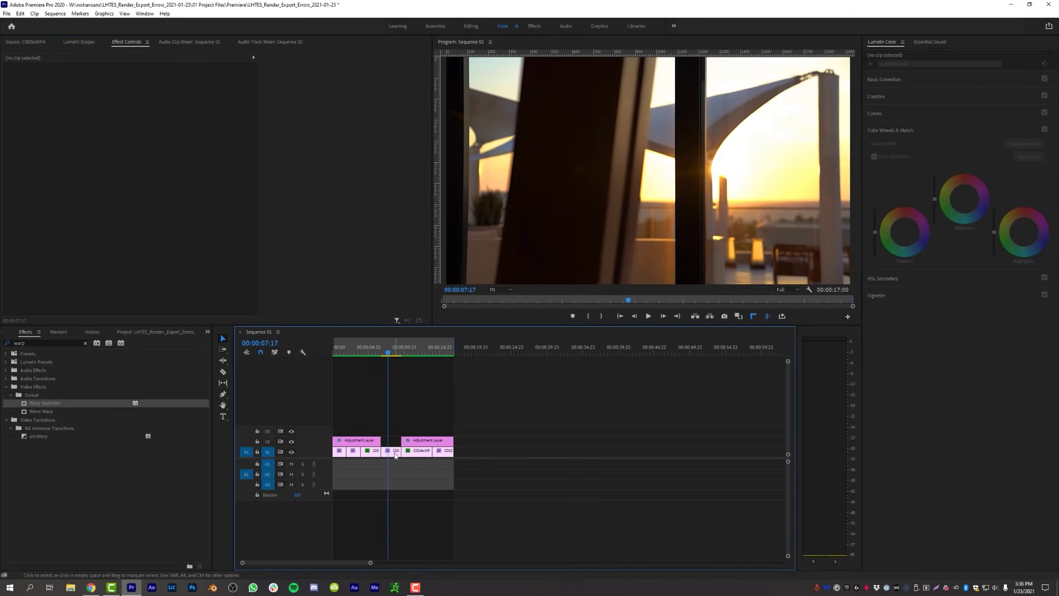
click(395, 454)
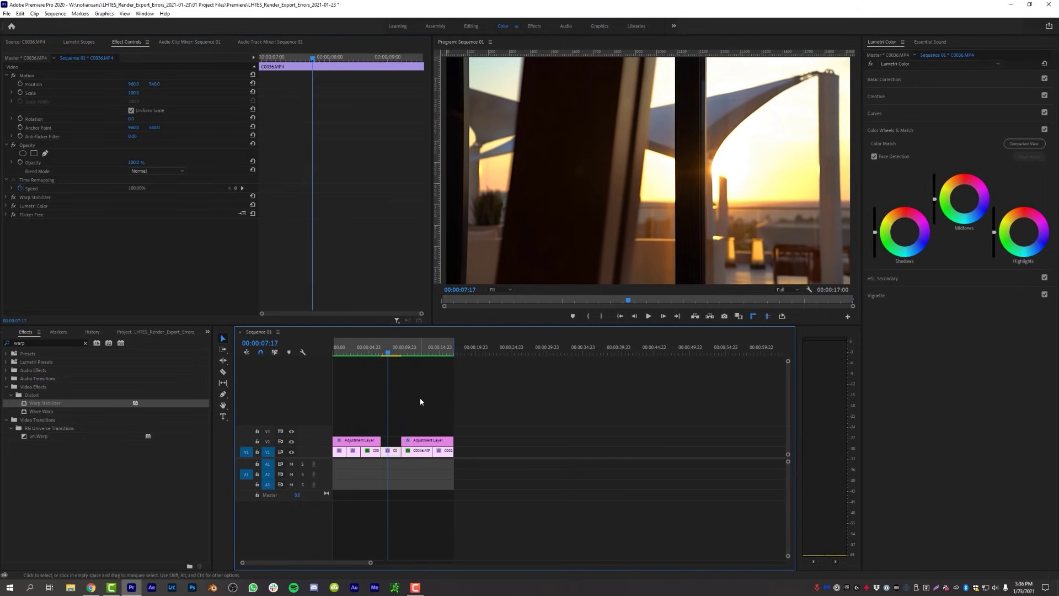
key(alt+n)
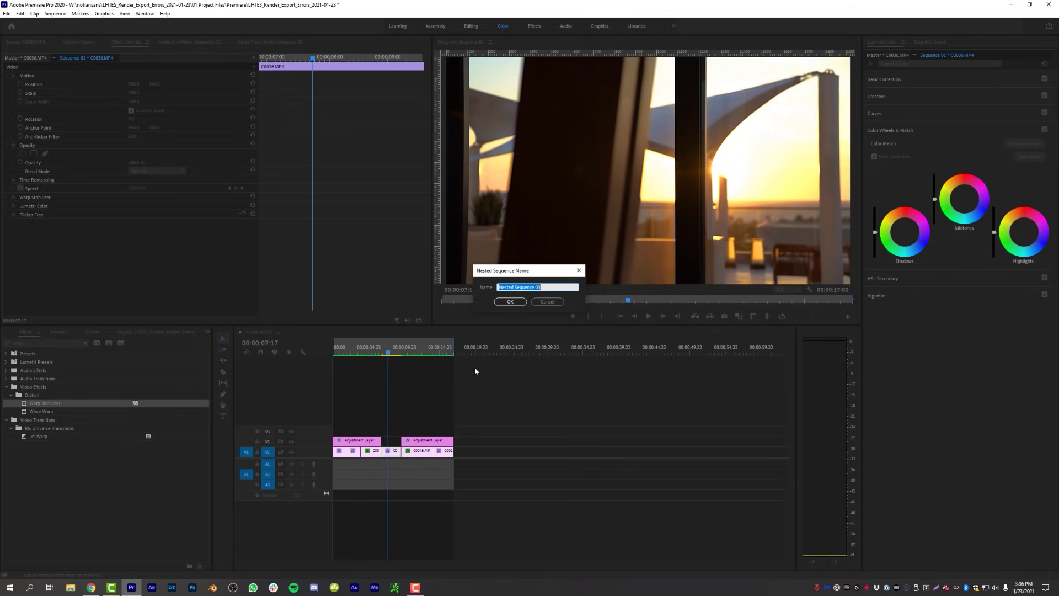
click(511, 302)
- Try to render the effects from In to Out with the C0036.MP4 clip nested
click(55, 14)
click(210, 263)
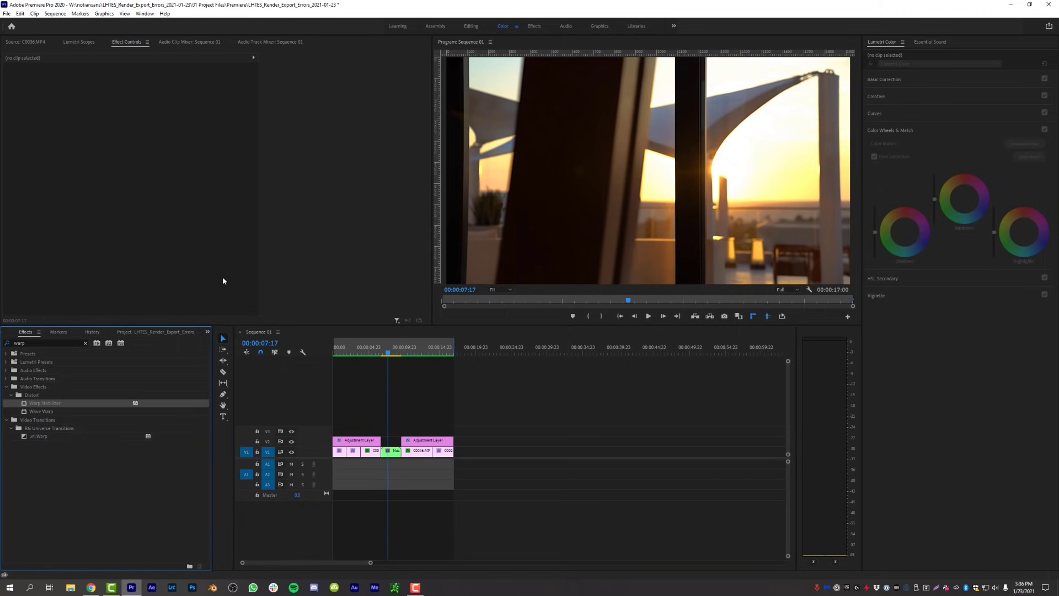
click(393, 451)
click(55, 13)
click(77, 34)
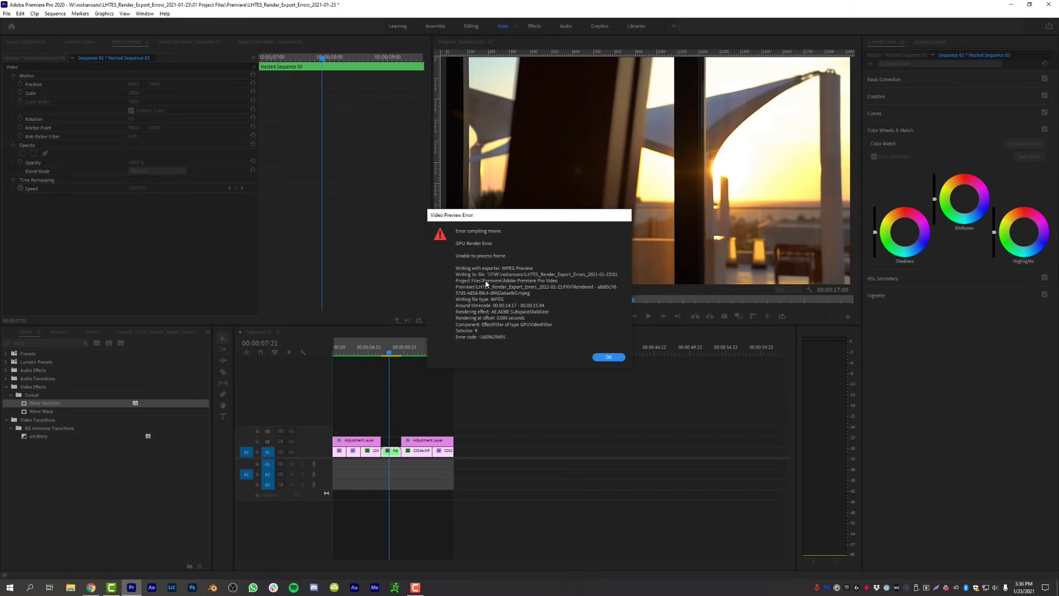
click(609, 358)
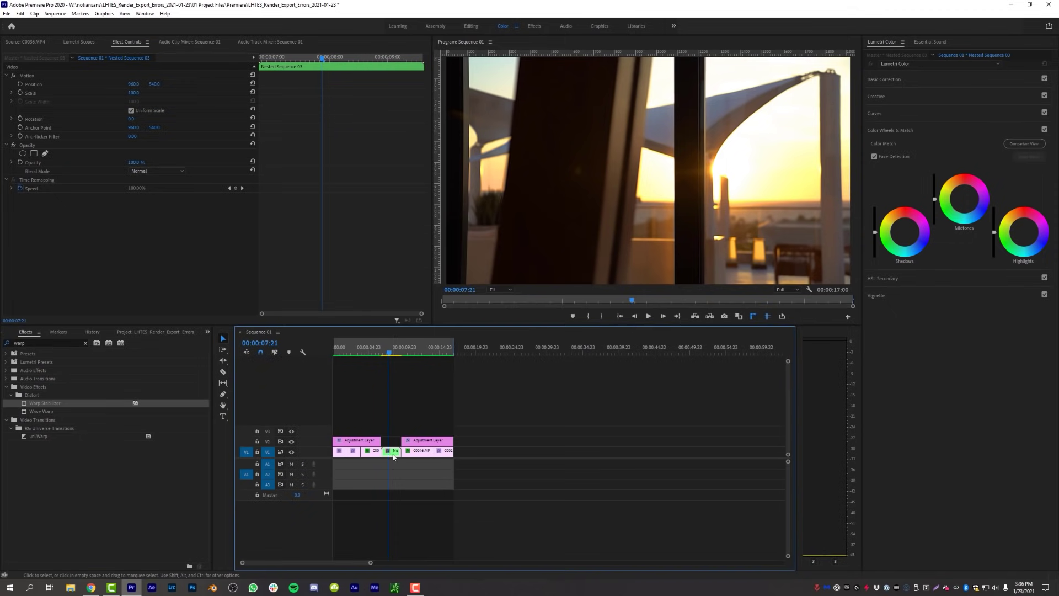
- Set the nested sequence's scale to 101 and try to render the sequence from In to Out
click(133, 93)
text(101)
key(Return)
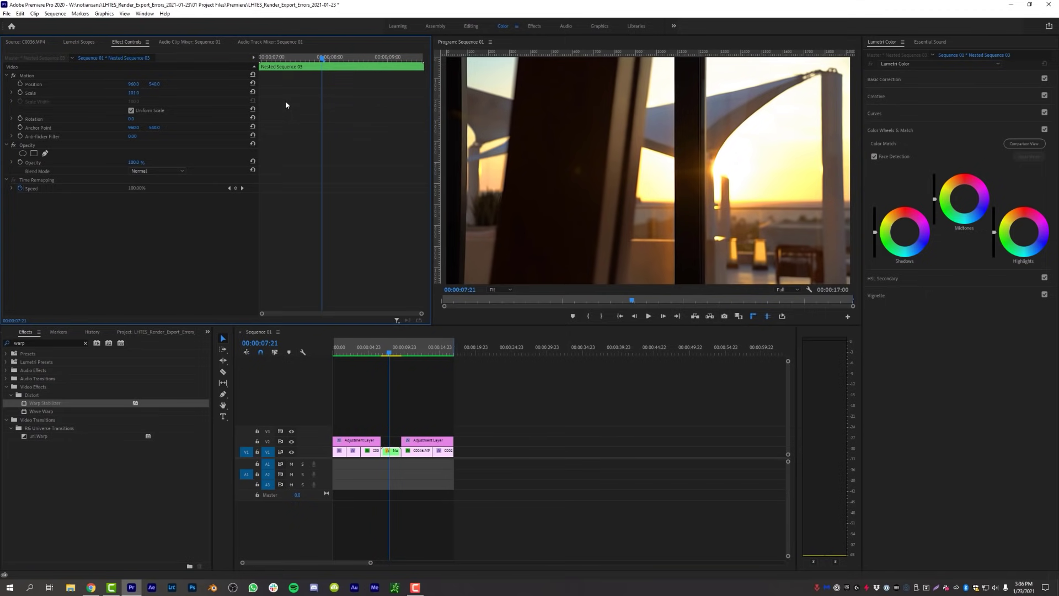
click(60, 15)
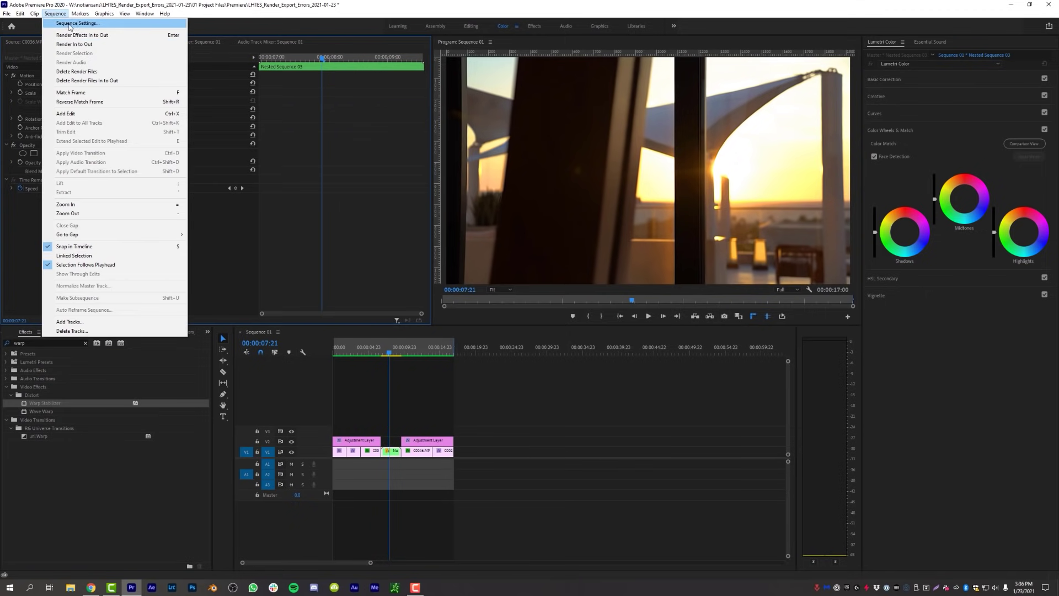
click(84, 46)
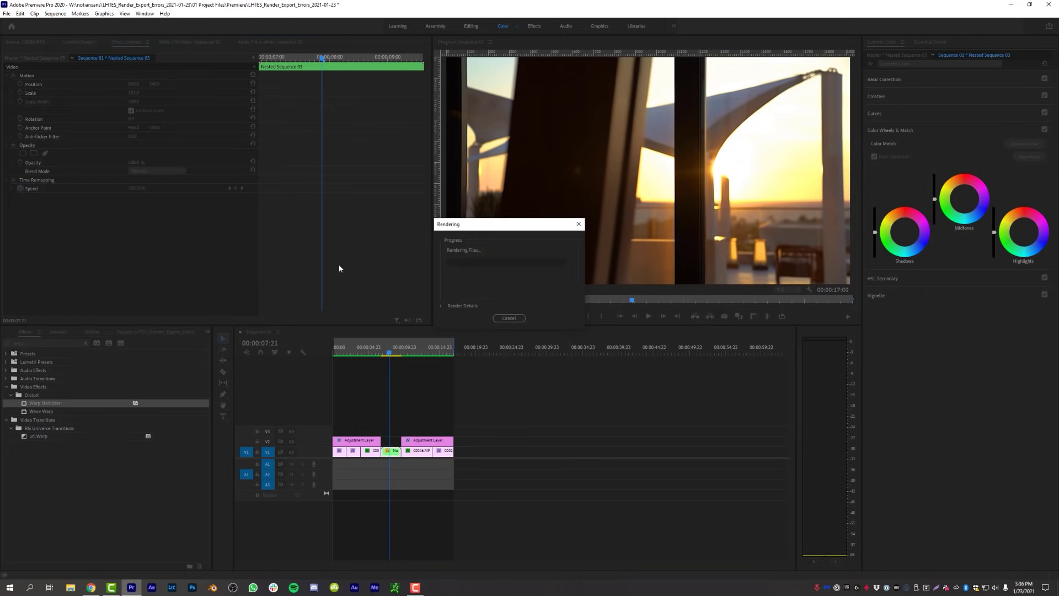
drag(524, 221, 504, 223)
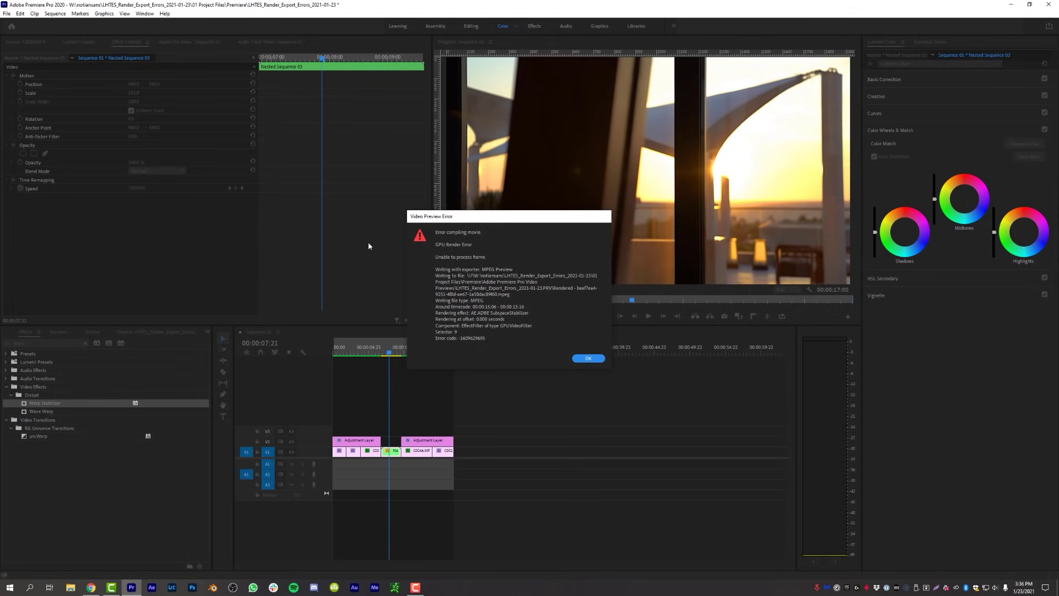
click(588, 358)
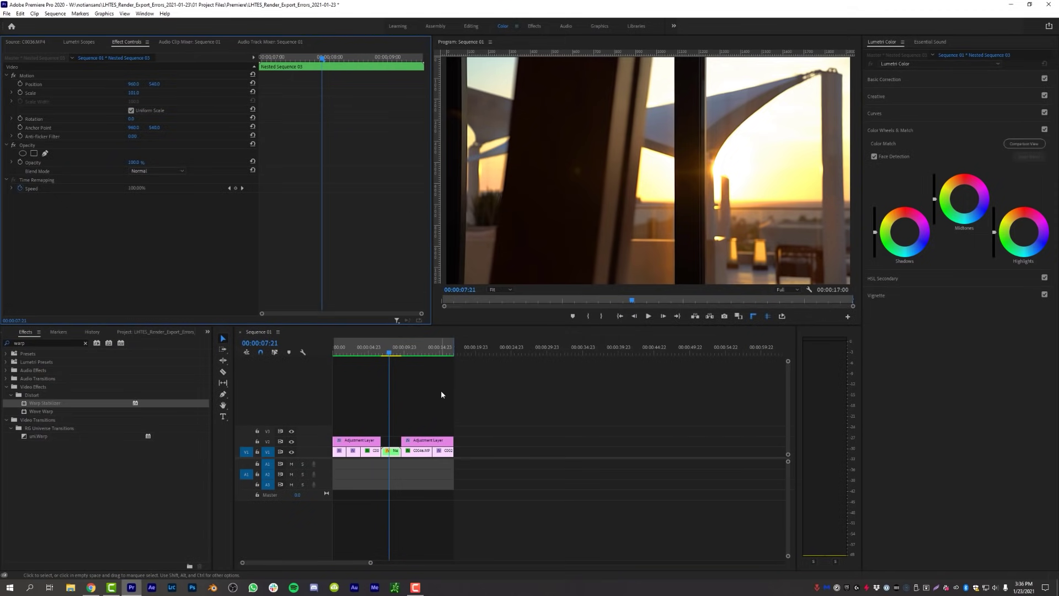
- Undo the nested sequence's scale change and park the playhead at 00:00:08:02 within the nested clip
key(ctrl+z)
click(378, 377)
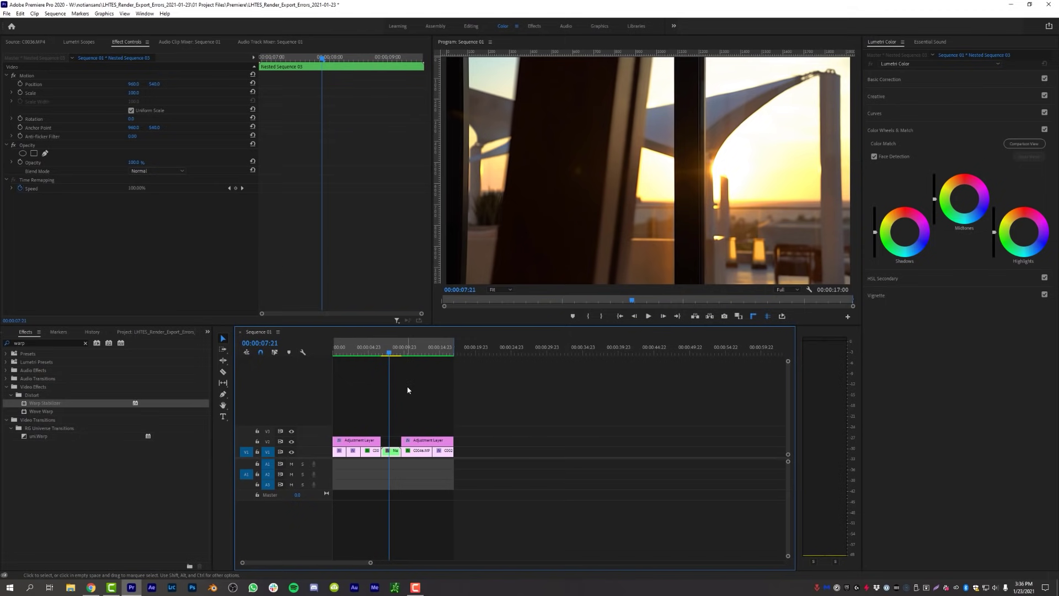
click(394, 352)
drag(394, 352, 390, 352)
drag(468, 383, 345, 466)
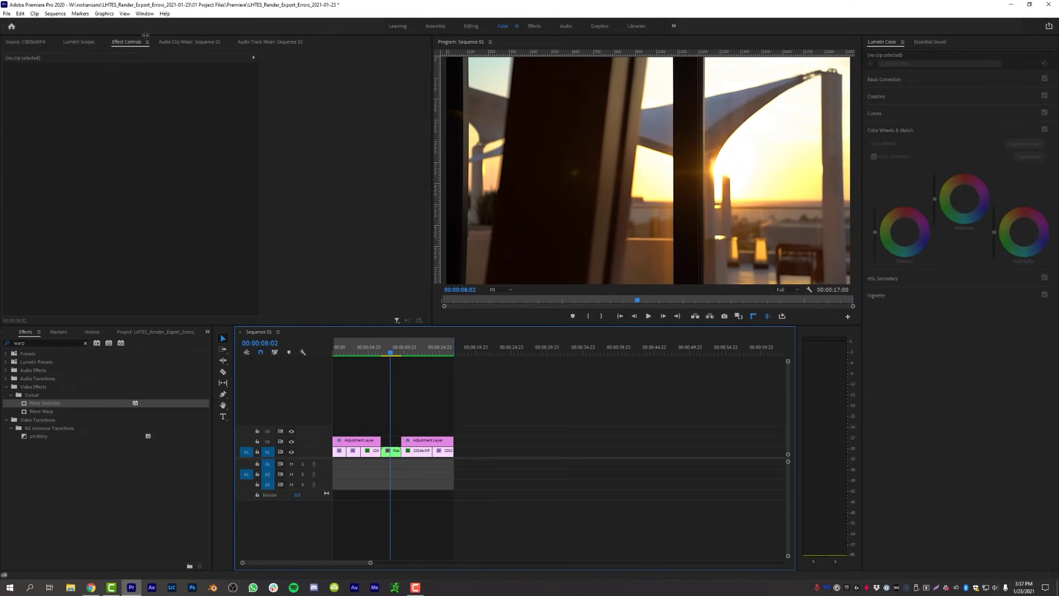
- Set the sequence's preview file format to QuickTime with the Apple ProRes 422 HQ codec, accepting deletion of the existing previews
click(56, 14)
click(66, 23)
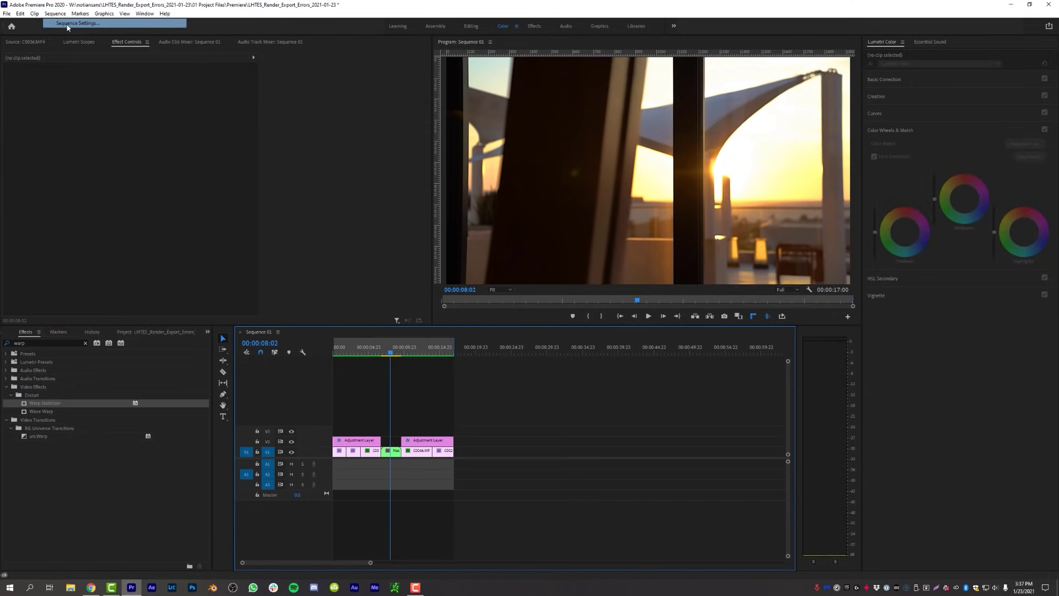
drag(658, 133, 439, 76)
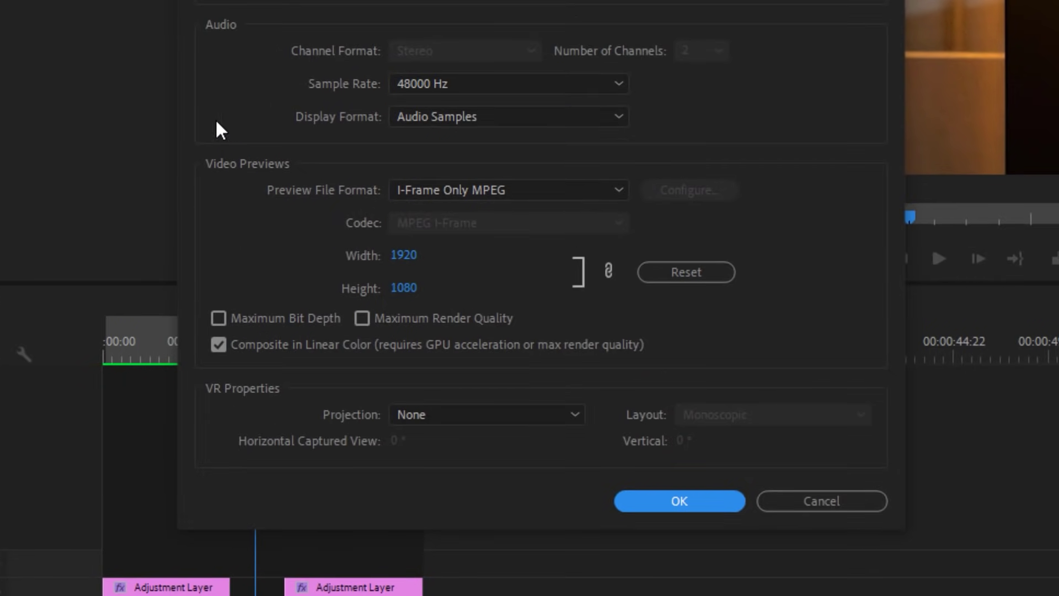
click(504, 190)
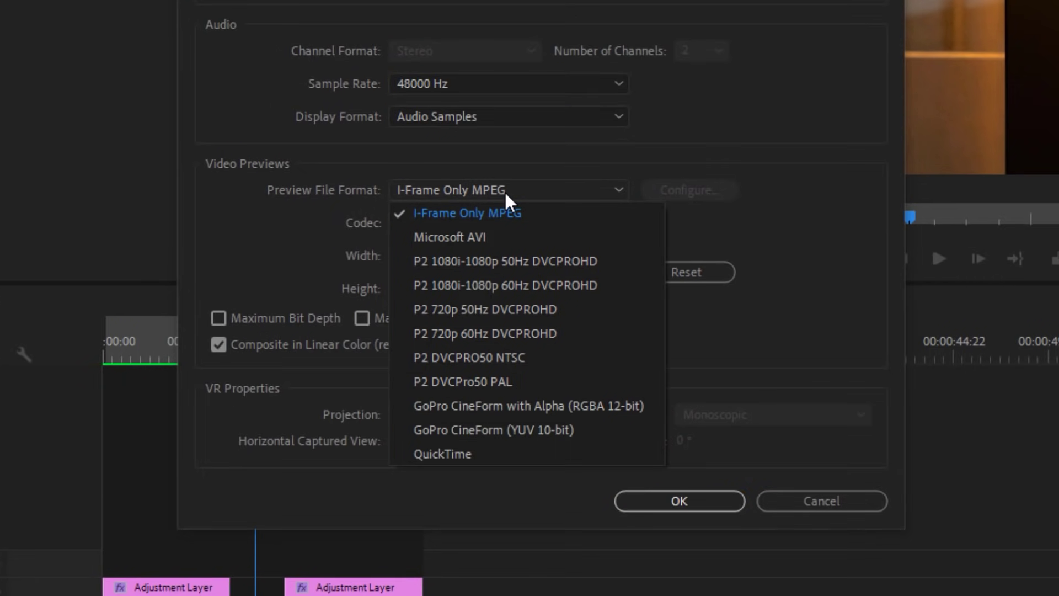
click(503, 454)
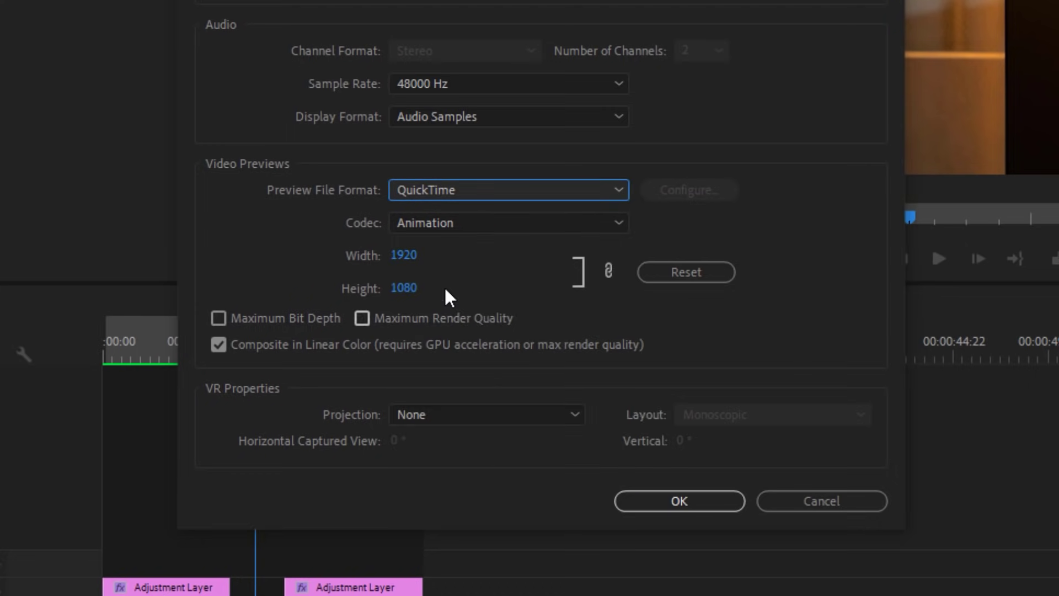
click(484, 222)
click(517, 294)
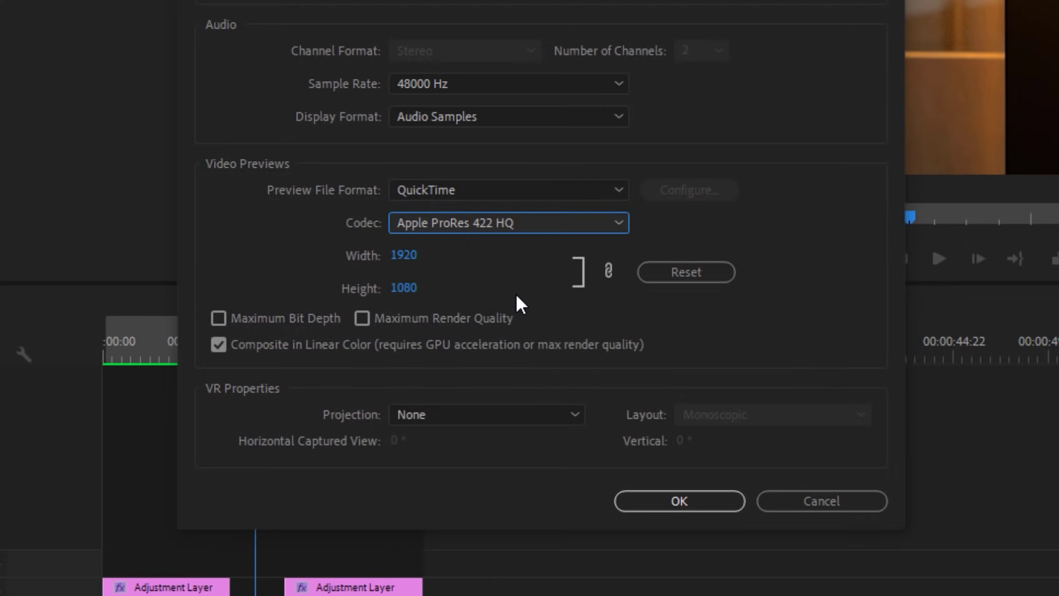
click(678, 502)
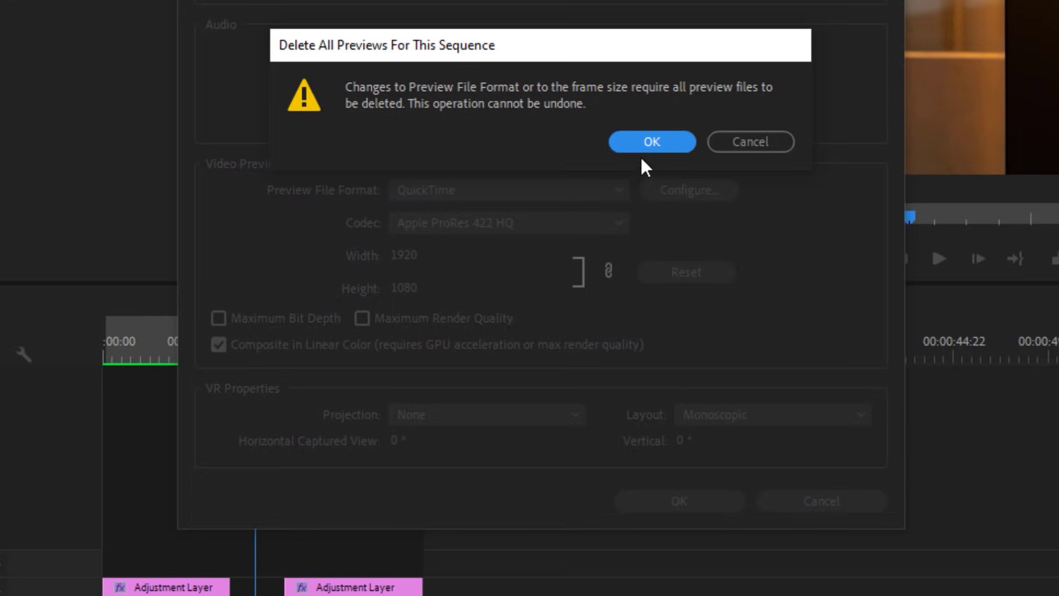
click(654, 142)
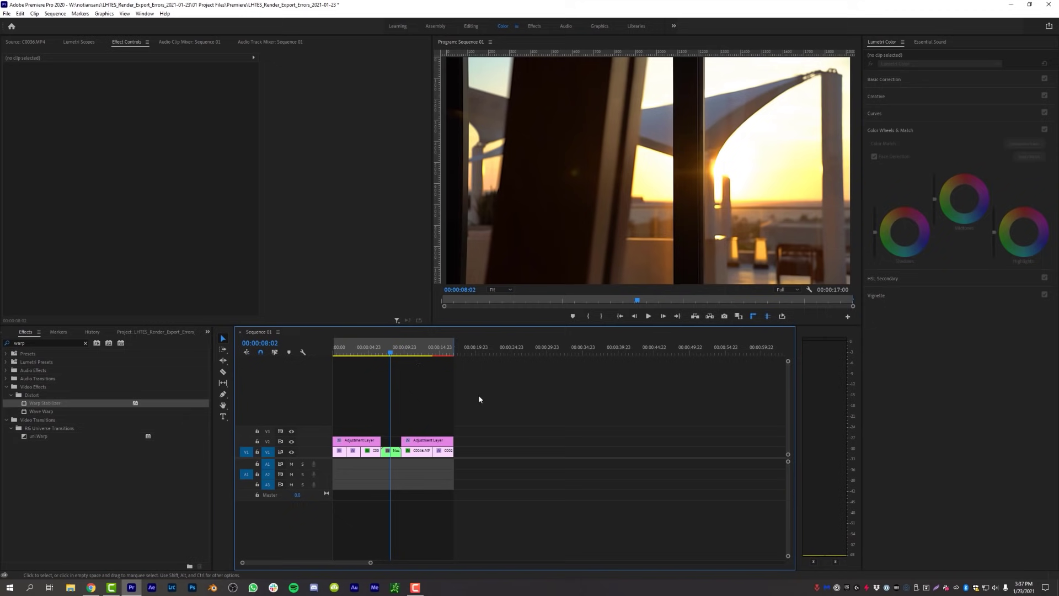
- Try to render the sequence from In to Out with the QuickTime ProRes 422 HQ previews
click(55, 13)
click(78, 43)
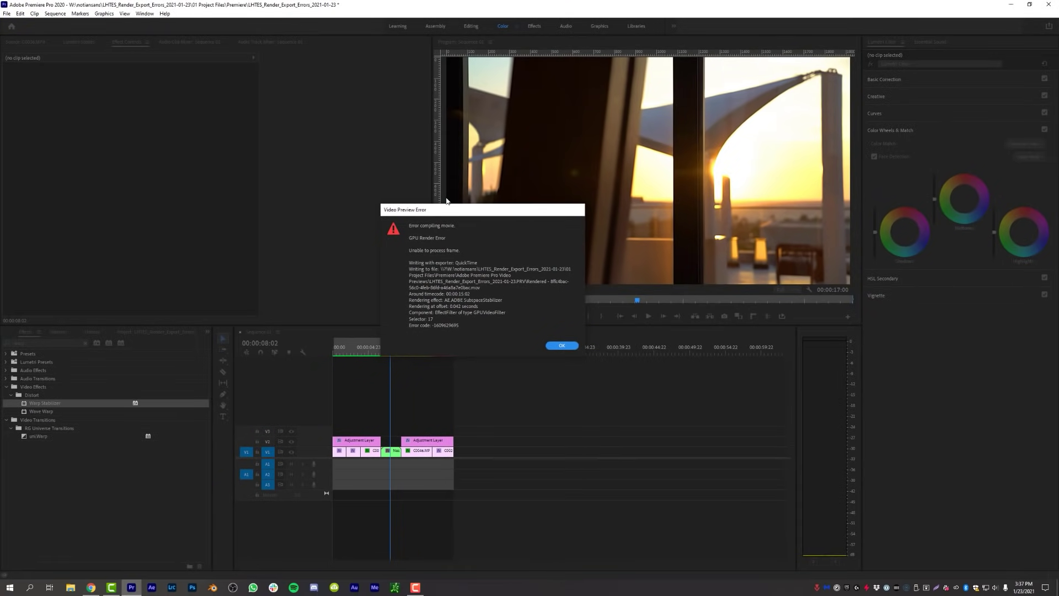
drag(447, 208, 434, 177)
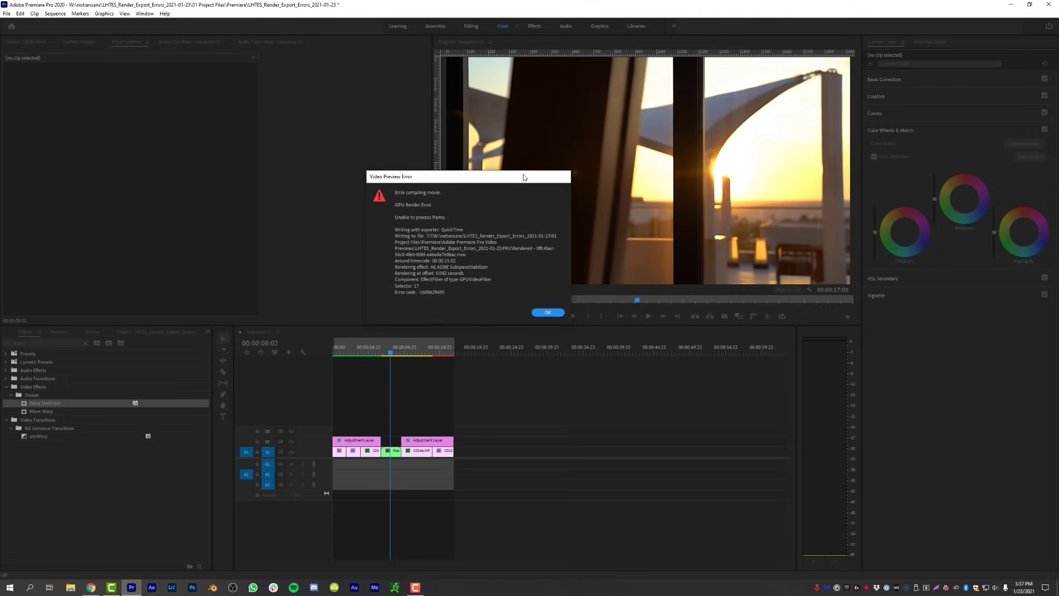
drag(461, 183, 467, 191)
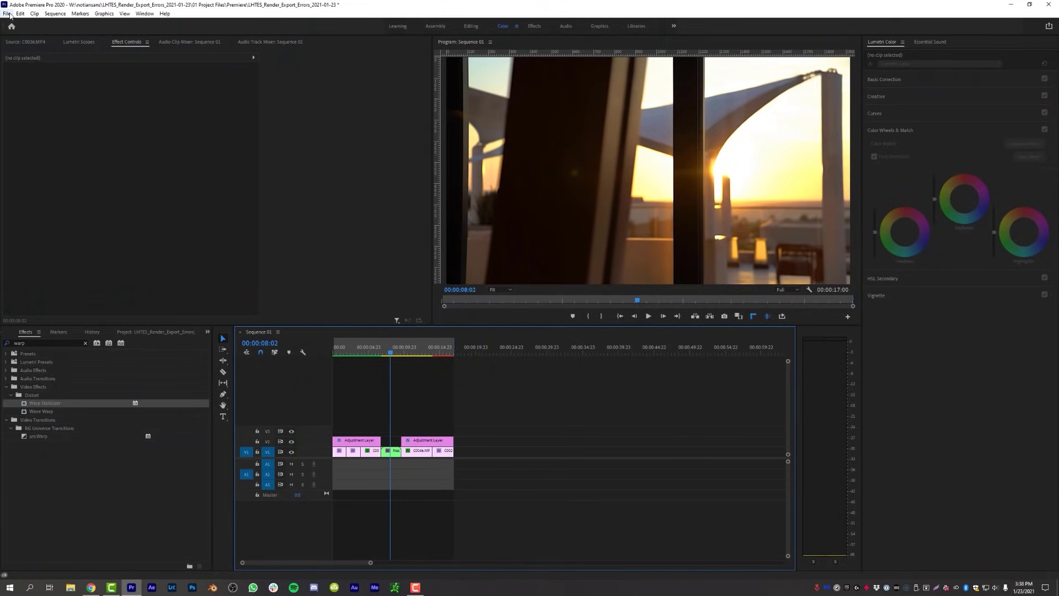
- Set the project's video renderer to Mercury Playback Engine Software Only
click(7, 13)
mouse_move(104, 310)
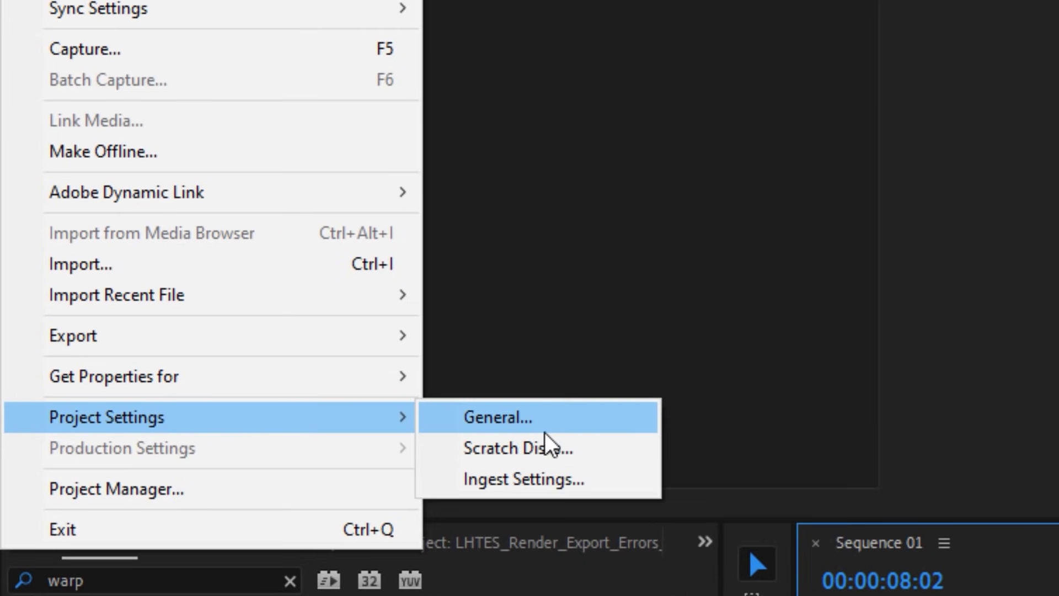
click(207, 312)
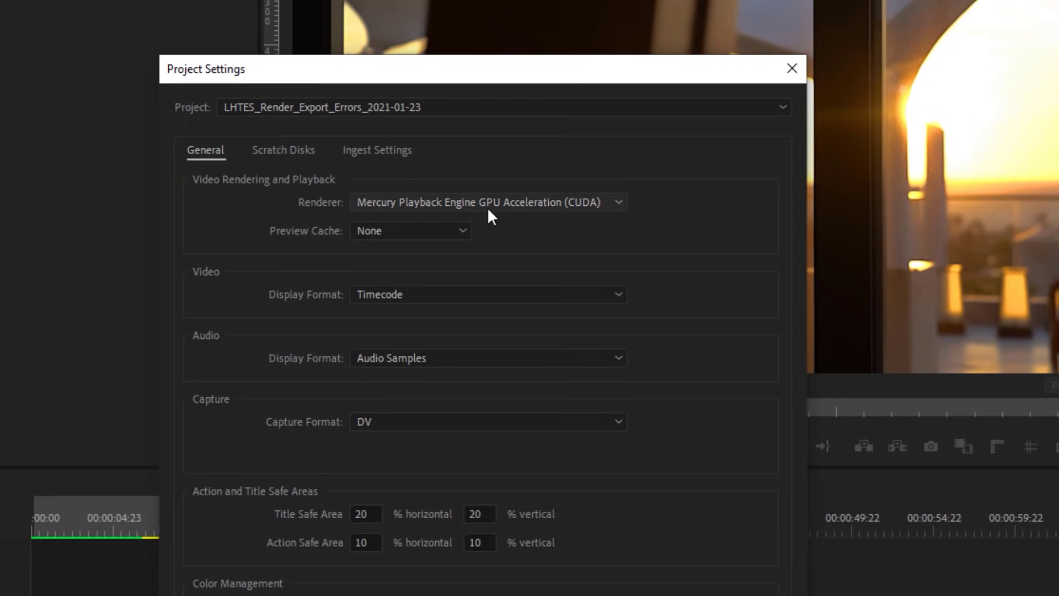
click(541, 203)
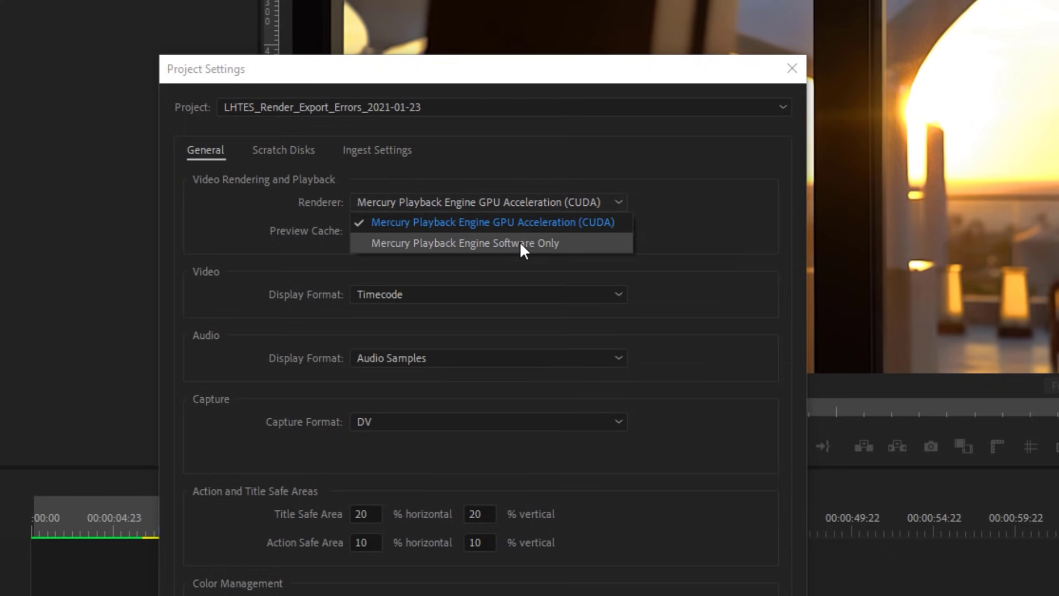
click(538, 244)
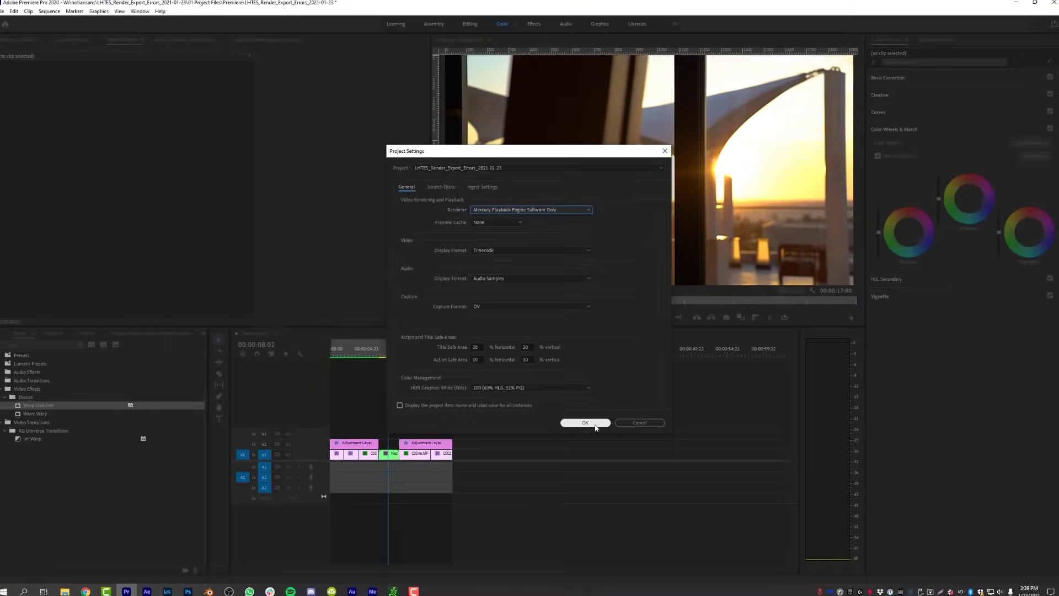
click(593, 421)
- Render the sequence from In to Out with the software-only renderer and expand the render details
click(55, 13)
click(69, 47)
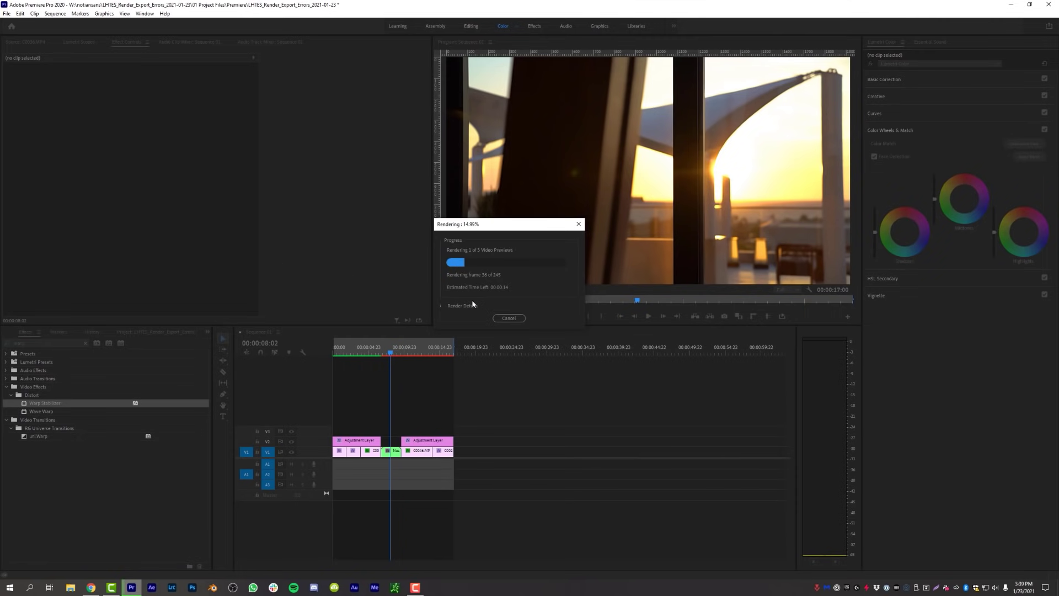
click(442, 307)
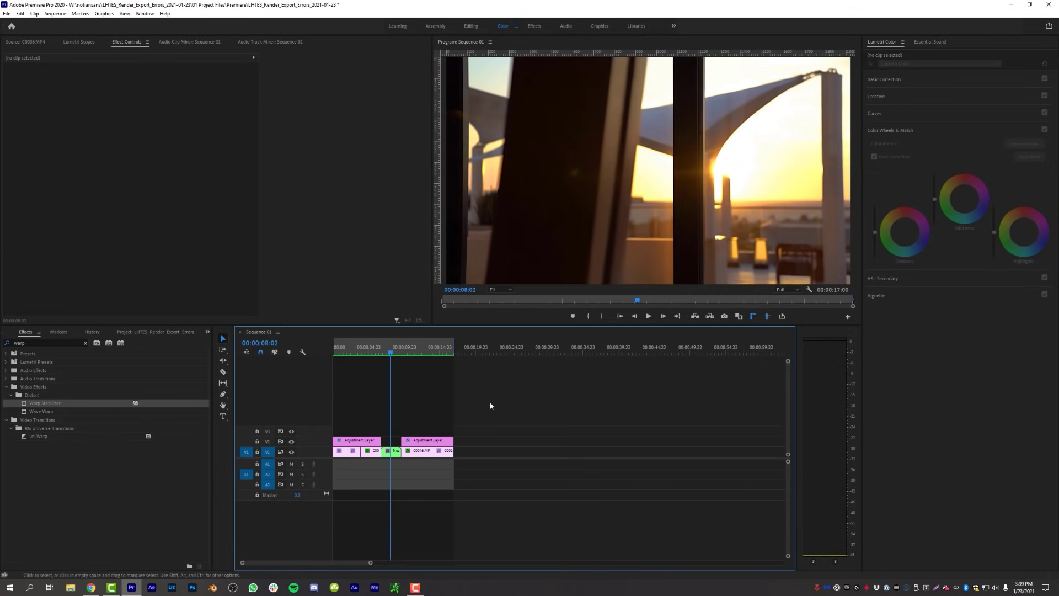
- Play back the rendered nested clip and park the playhead at 00:00:08:11
key(shift+k)
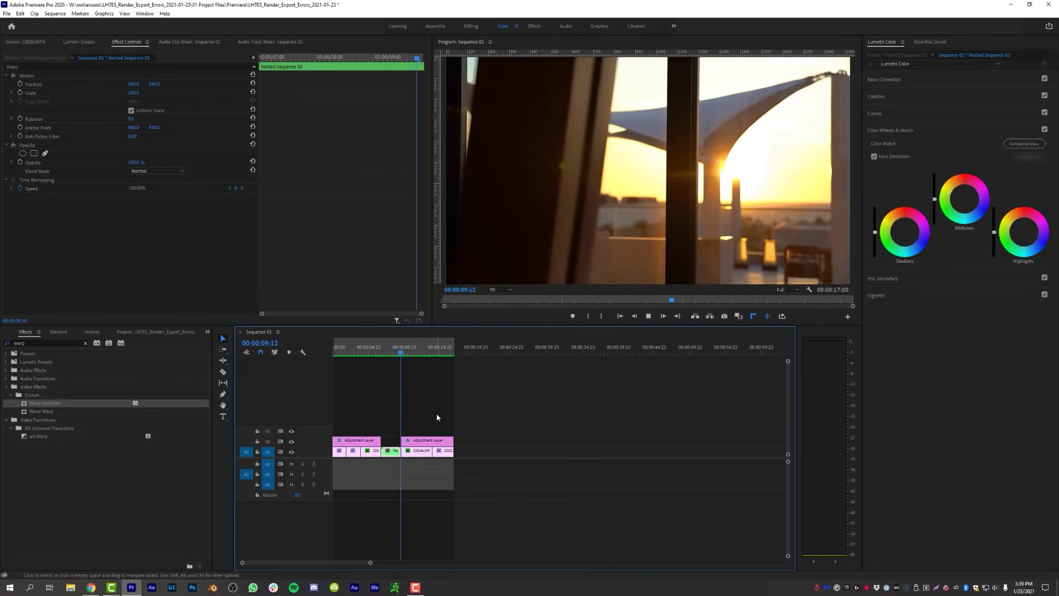
key(space)
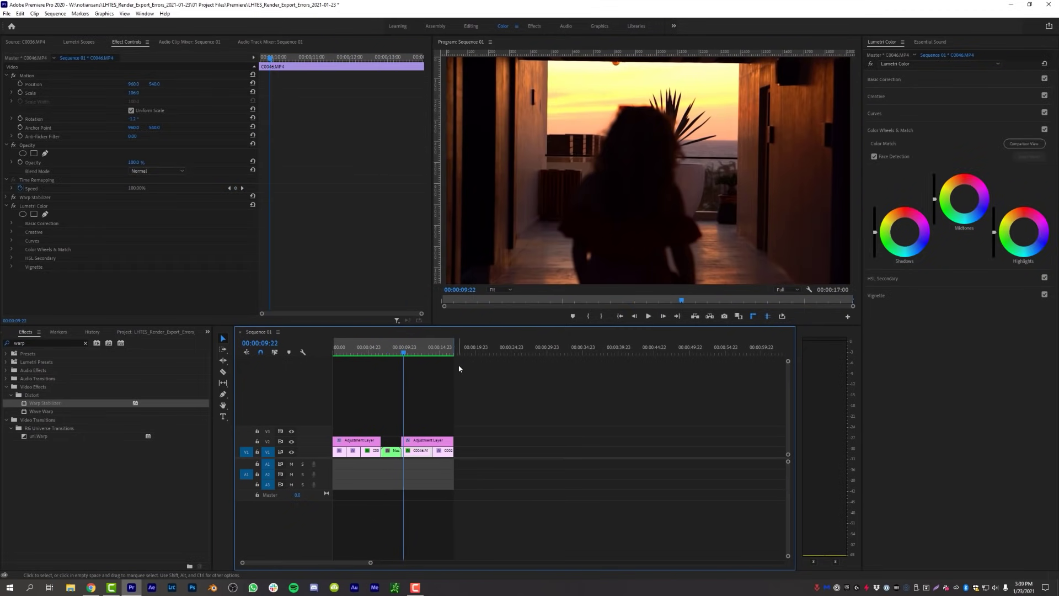
mouse_move(391, 353)
mouse_down()
mouse_move(362, 353)
mouse_move(394, 354)
mouse_up()
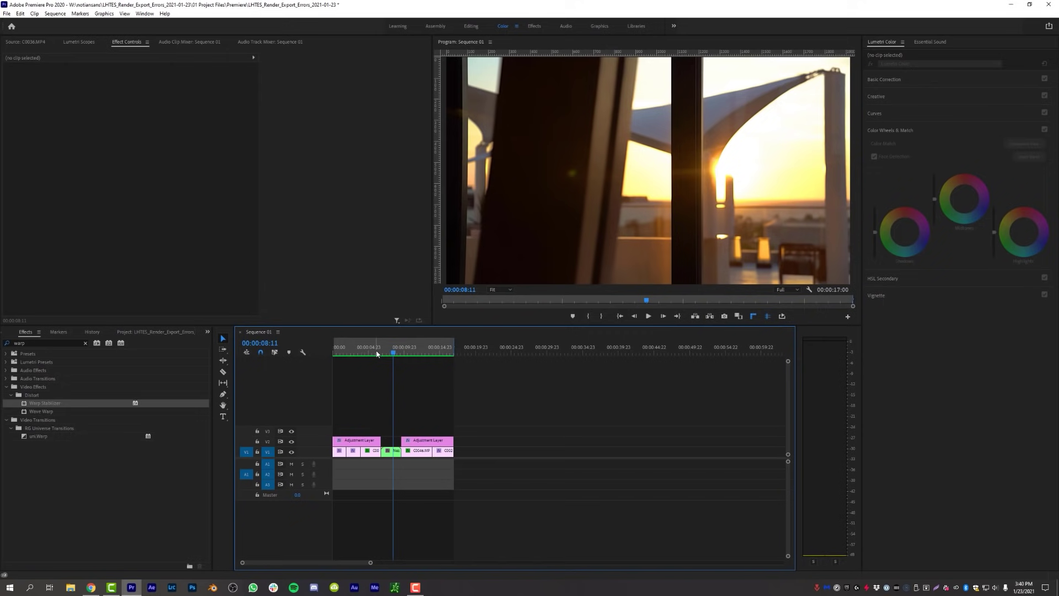
- Open the export settings for the sequence and choose the QuickTime format with the Apple ProRes 4444 preset
key(ctrl+m)
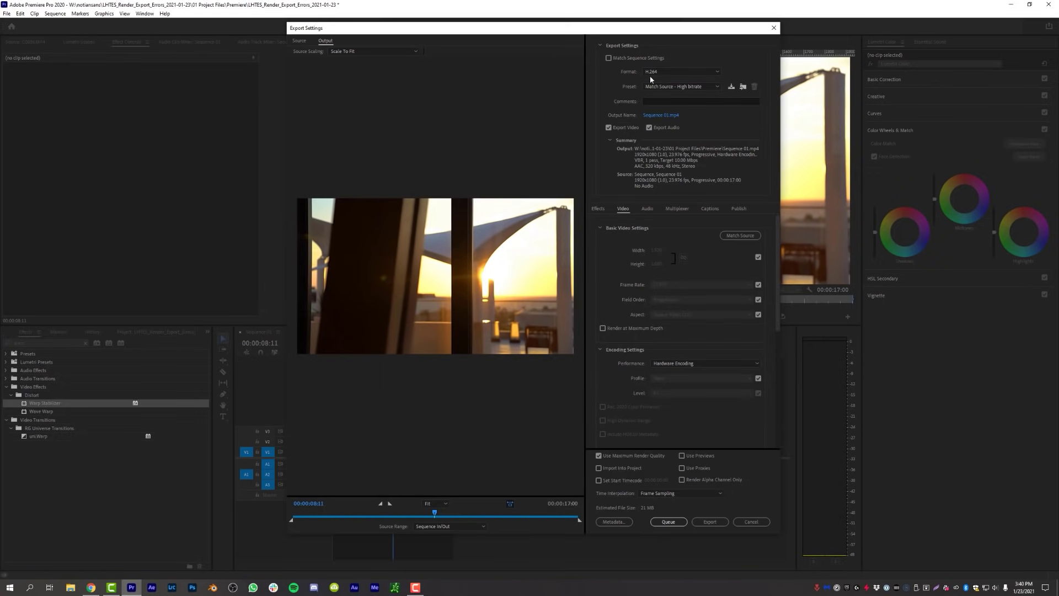
click(689, 87)
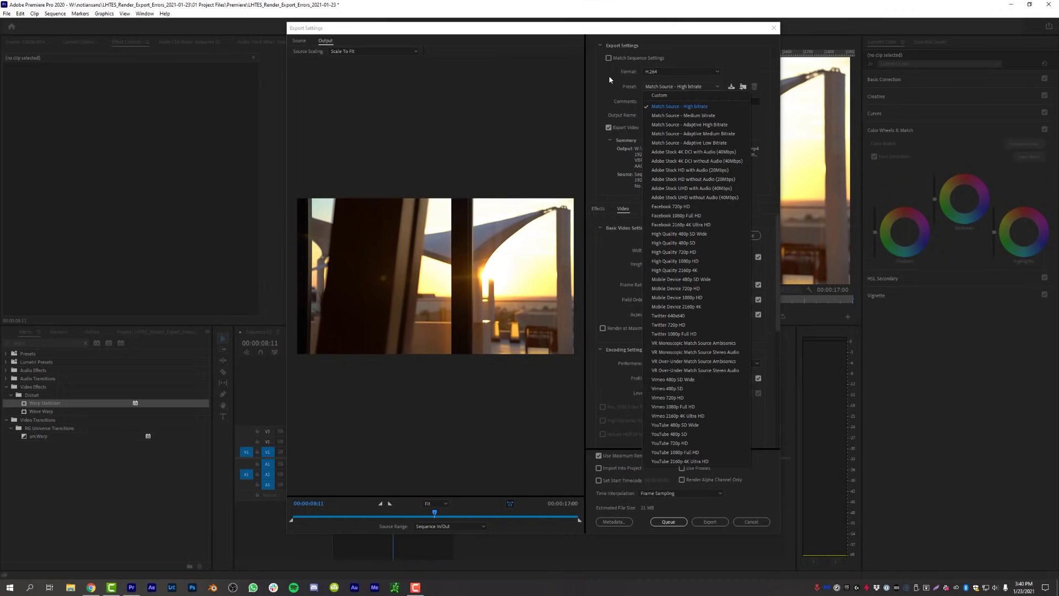
click(630, 47)
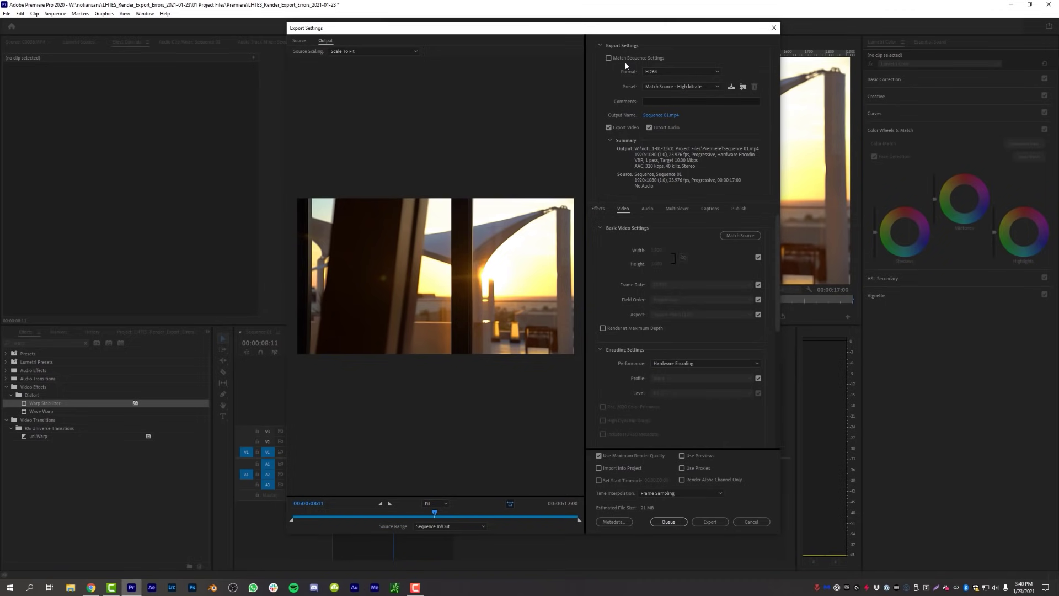
click(684, 73)
click(678, 316)
click(708, 86)
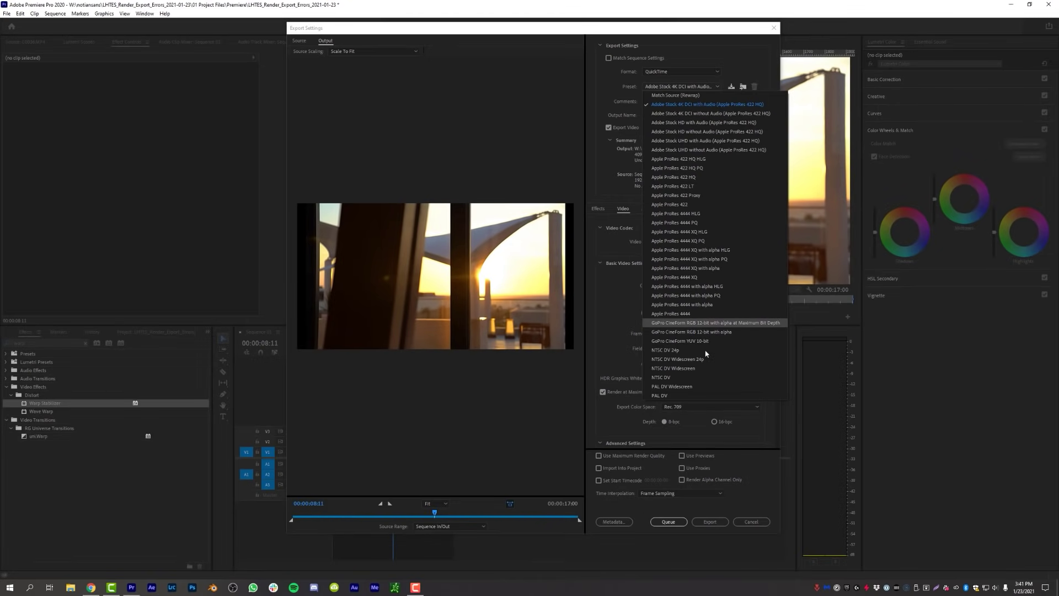
click(698, 314)
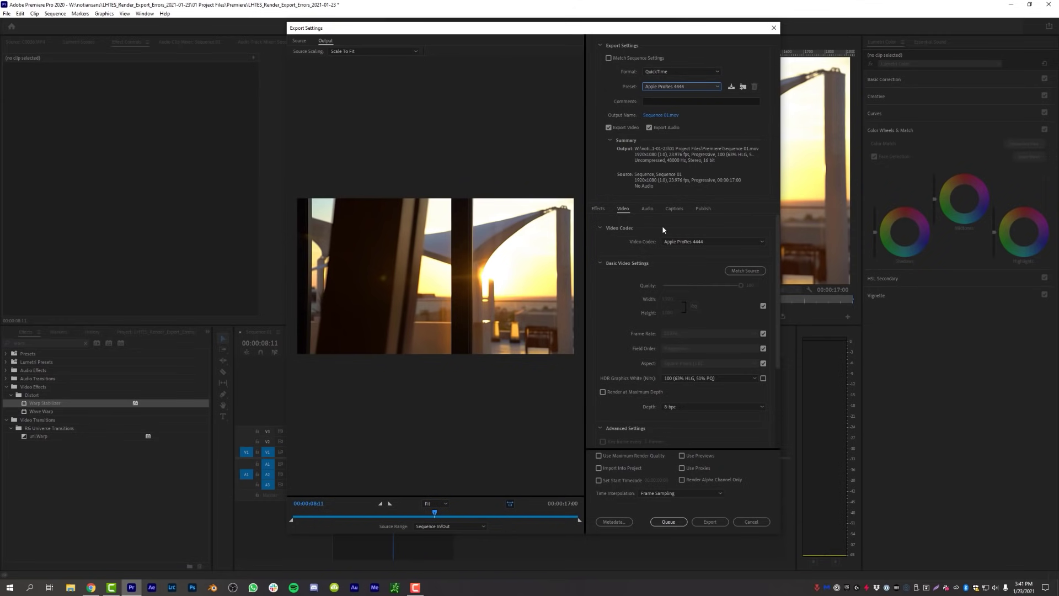
- Enable Render at Maximum Depth and Use Maximum Render Quality, and set the export depth to 16-bpc
click(603, 393)
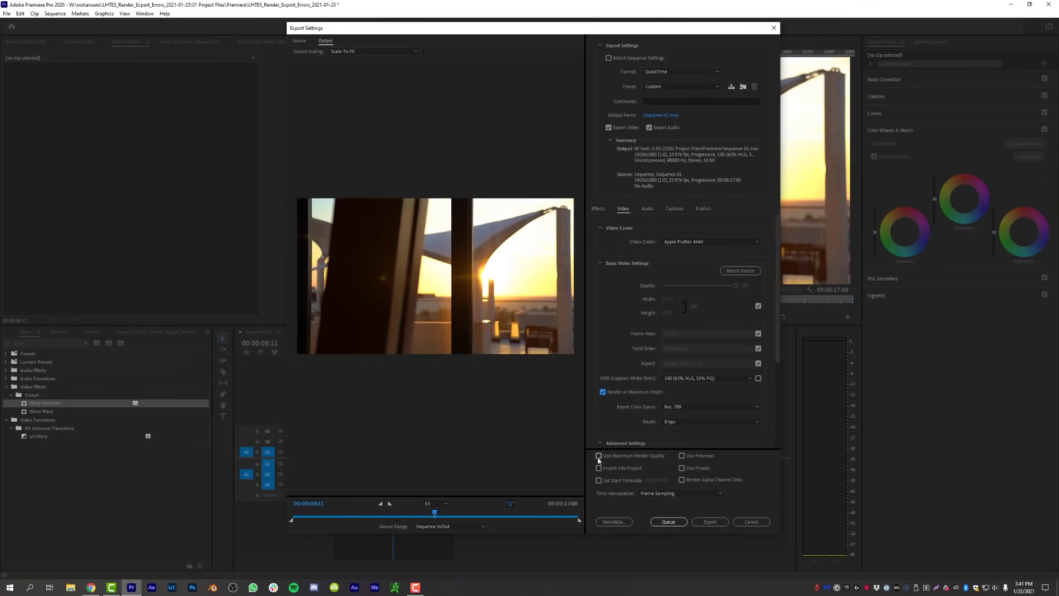
click(698, 421)
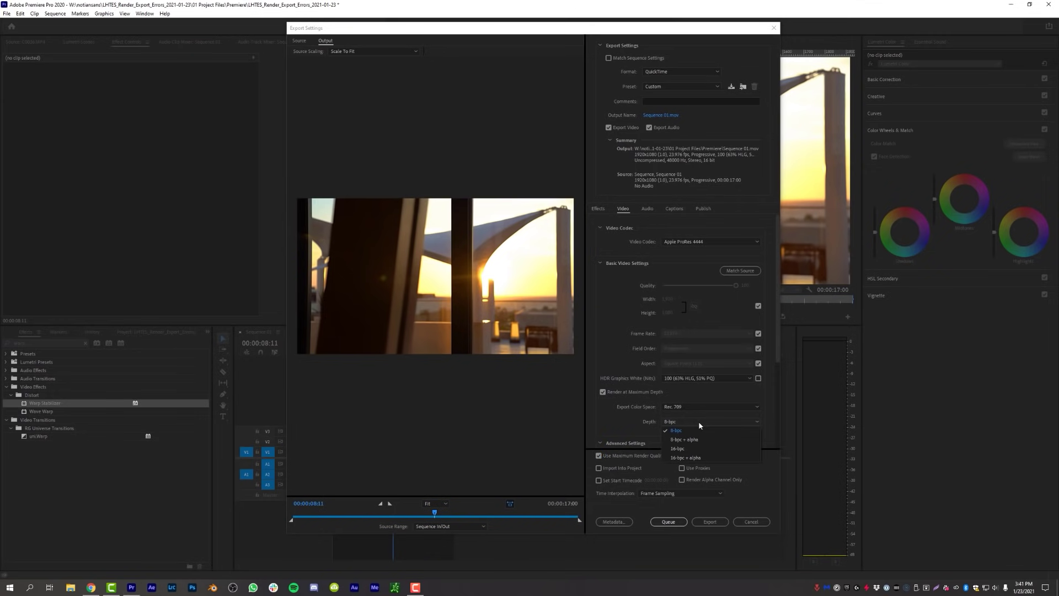
click(694, 449)
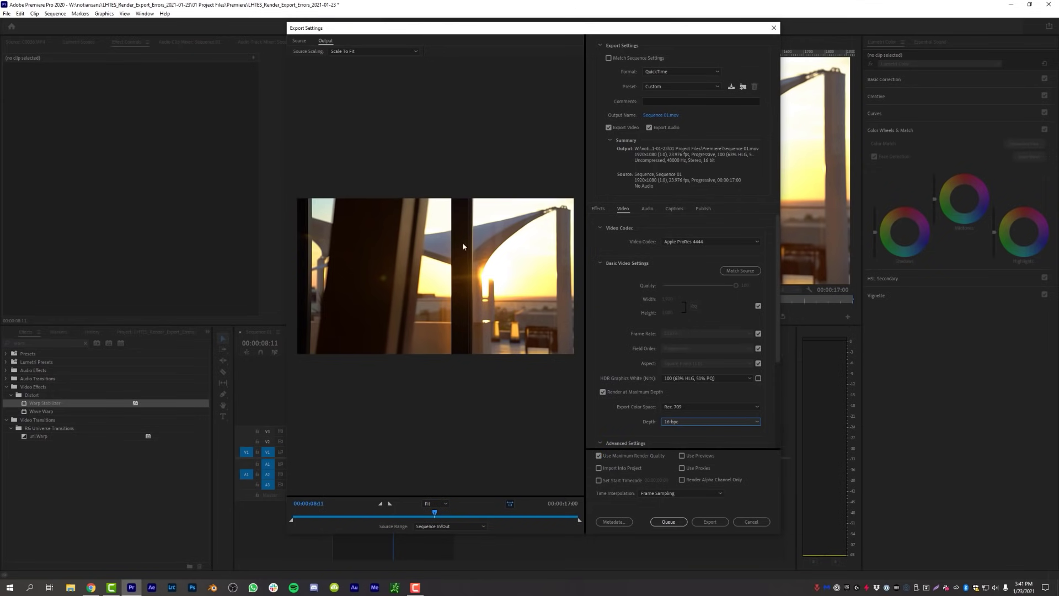
- Name the output kjfhgfsgjhk in the 01 Rough Edits folder under 04 Exports and export the sequence
click(661, 117)
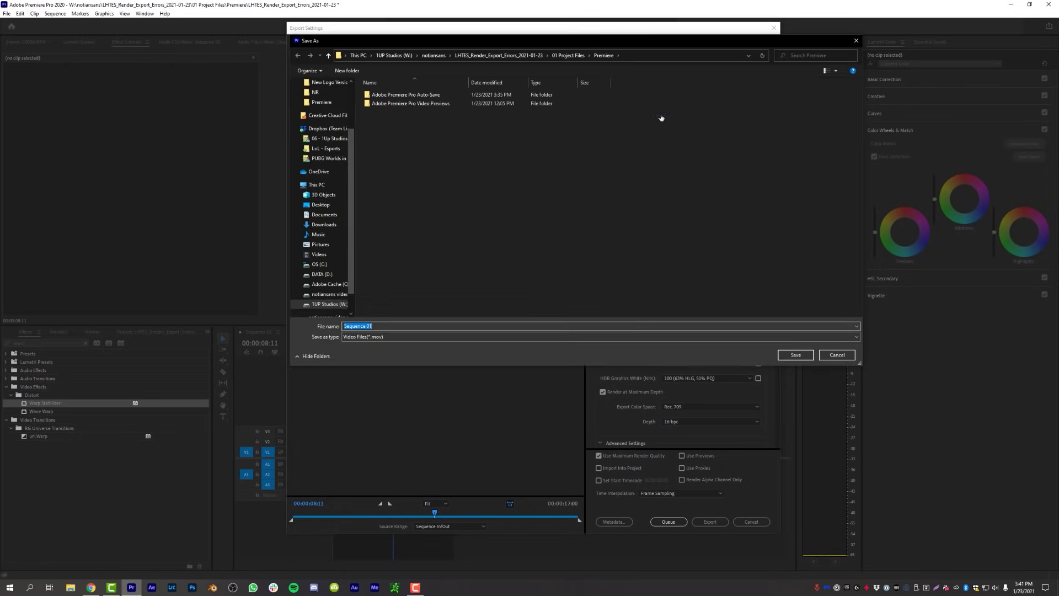
double_click(384, 120)
double_click(384, 95)
click(379, 324)
text(kjfhgfsgjhk)
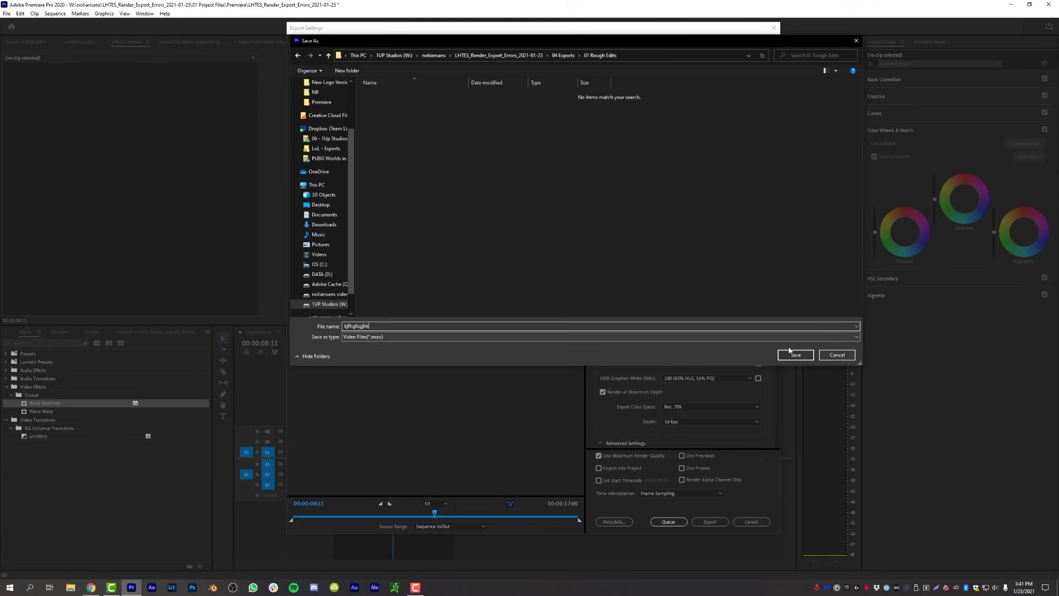
click(795, 354)
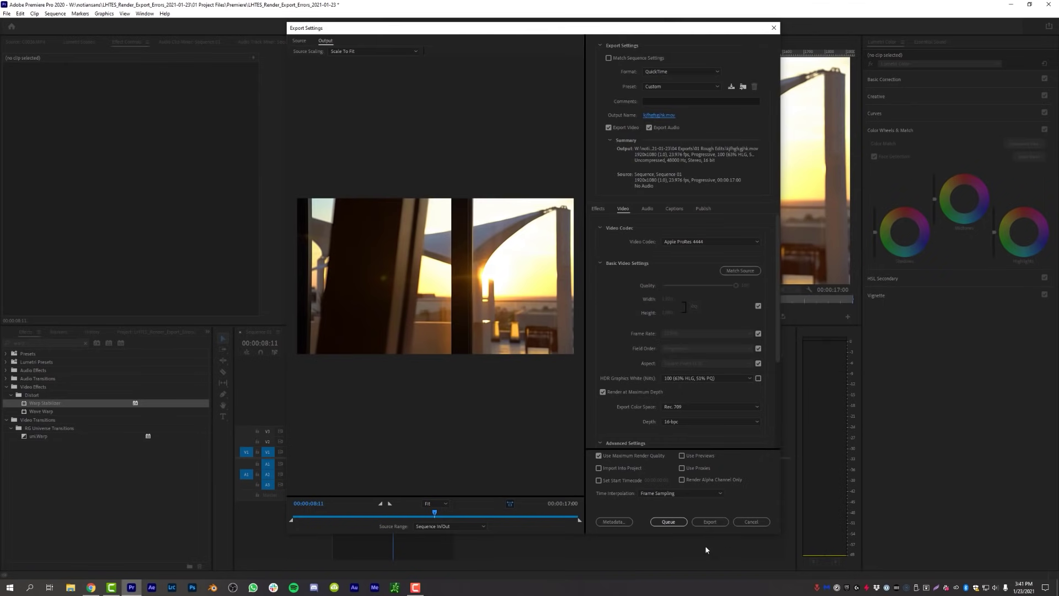
click(709, 521)
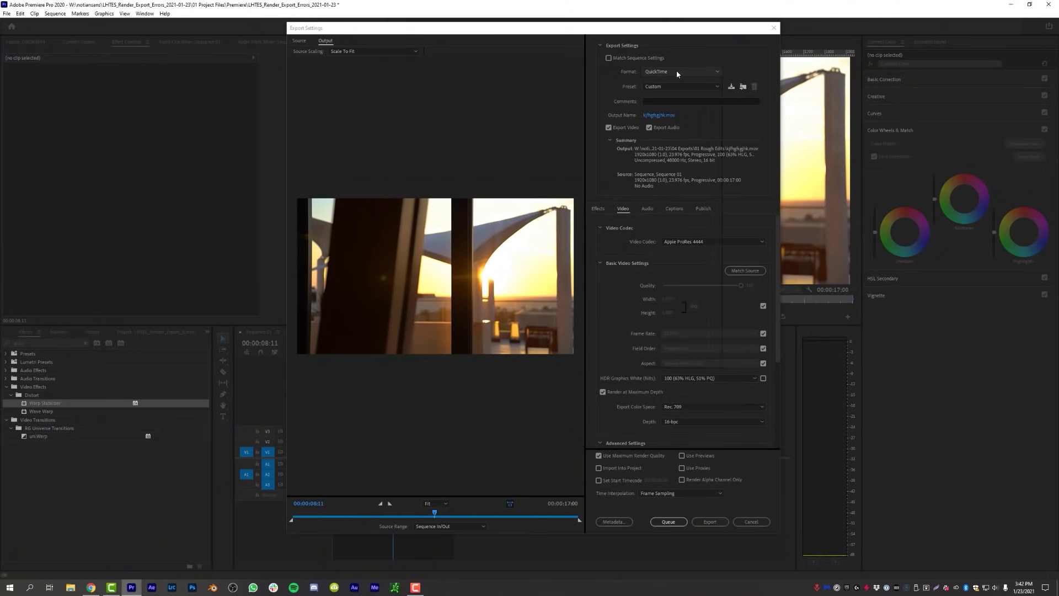
- Switch the export format to H.264 with the Vimeo 1080p Full HD preset
click(676, 72)
click(693, 189)
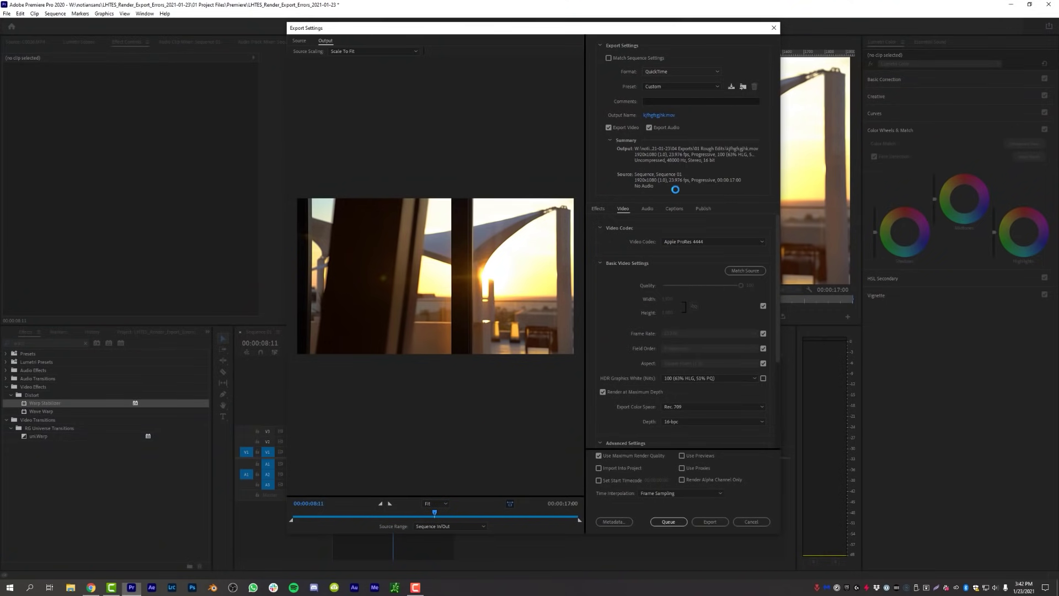
click(686, 87)
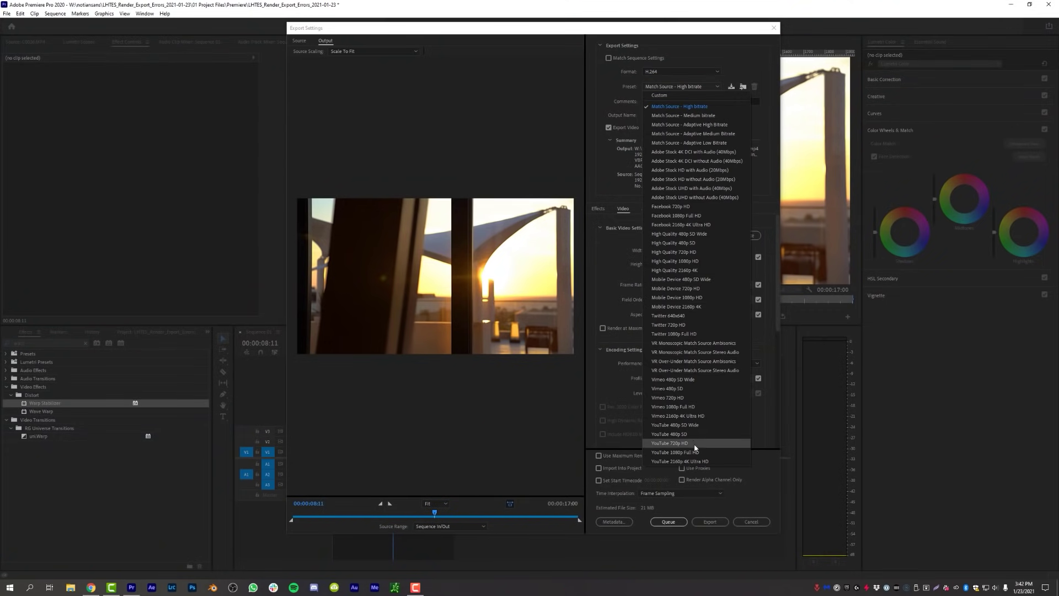
click(690, 407)
- Export the H.264 file with Render at Maximum Depth, Use Maximum Render Quality and Software Encoding
click(604, 329)
click(600, 456)
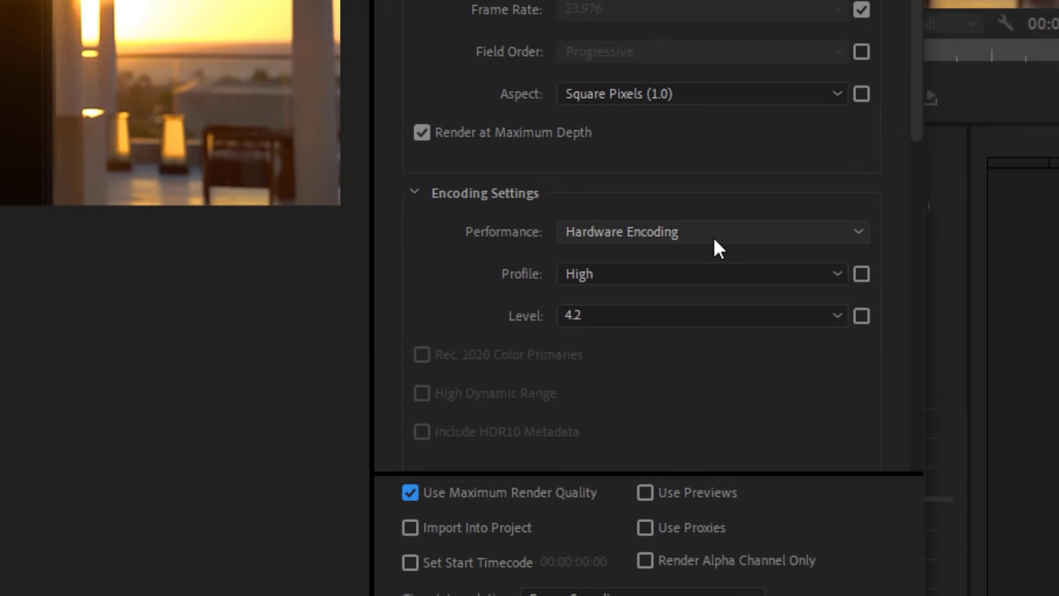
click(777, 235)
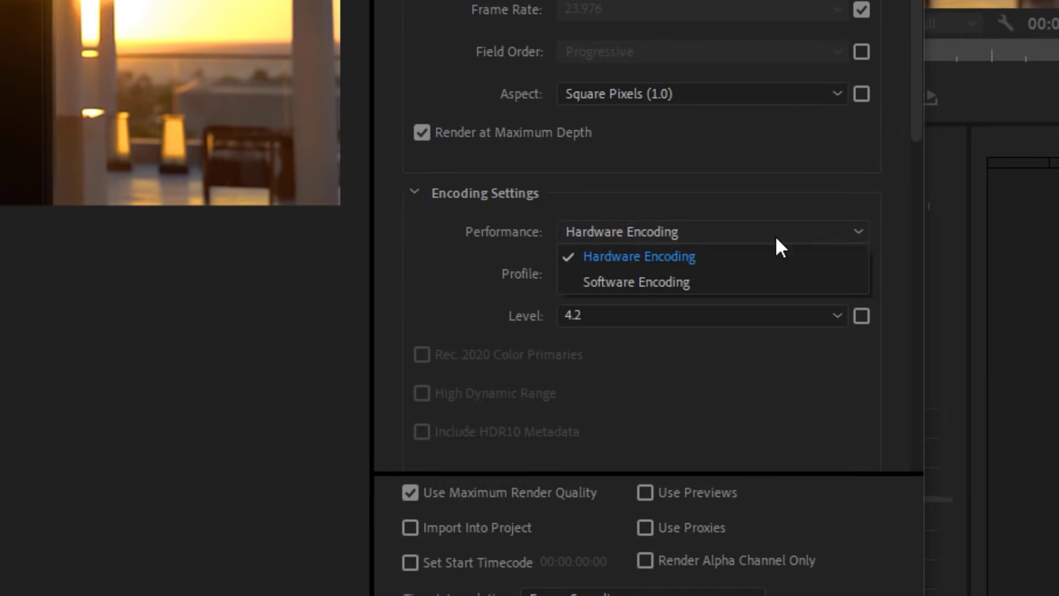
click(736, 280)
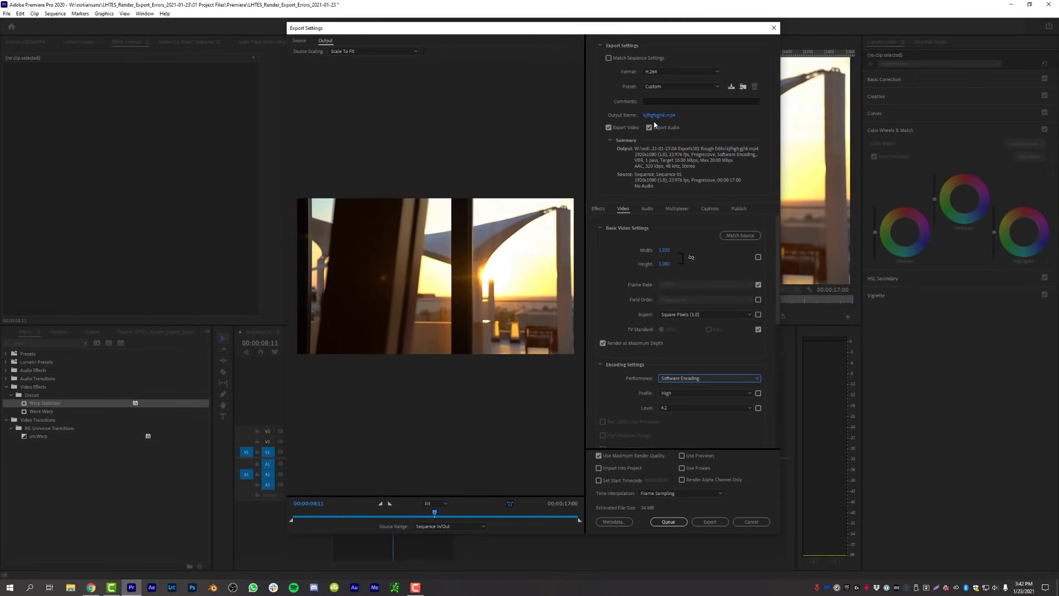
click(712, 522)
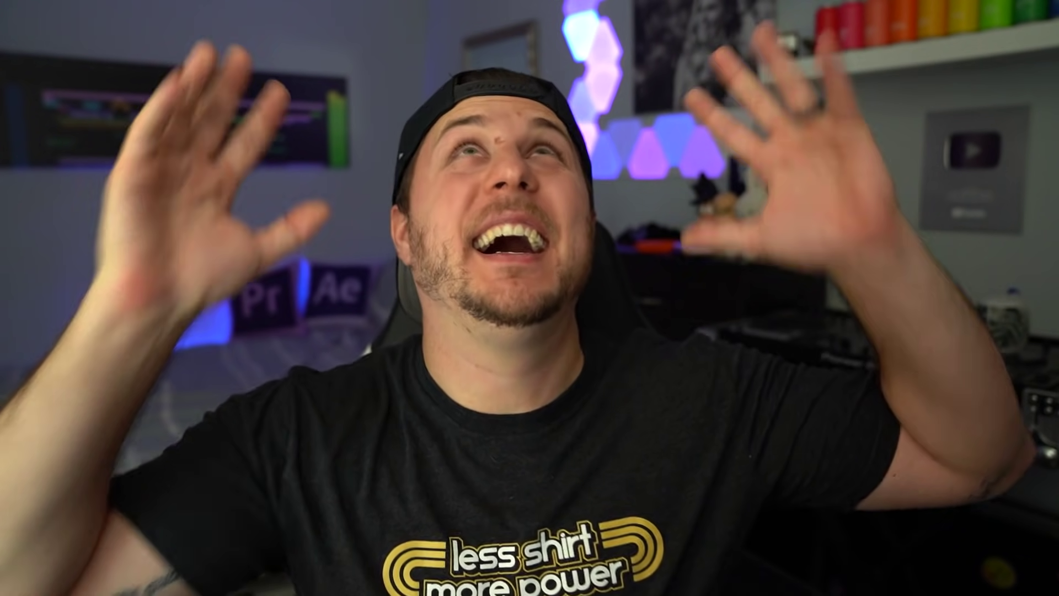
- Keep the encoding performance on Software Encoding and send the sequence to the Media Encoder queue
click(682, 378)
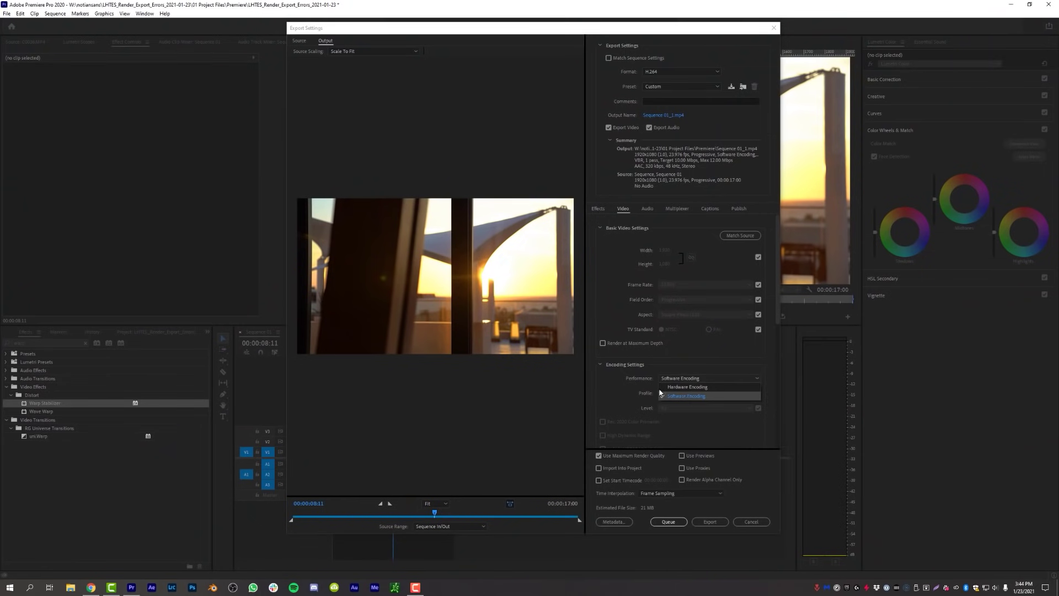
click(662, 395)
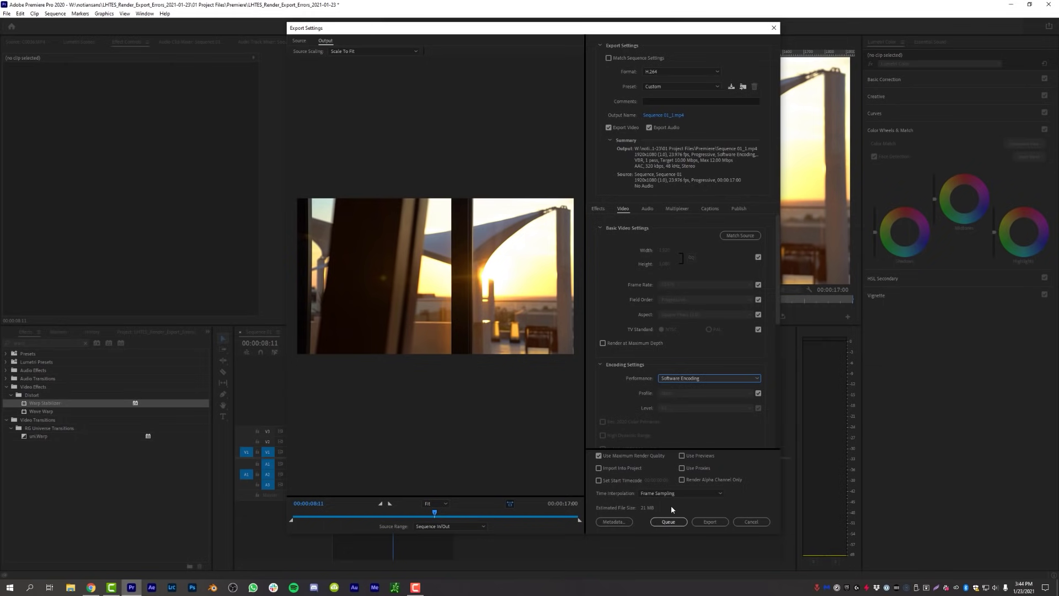
click(711, 522)
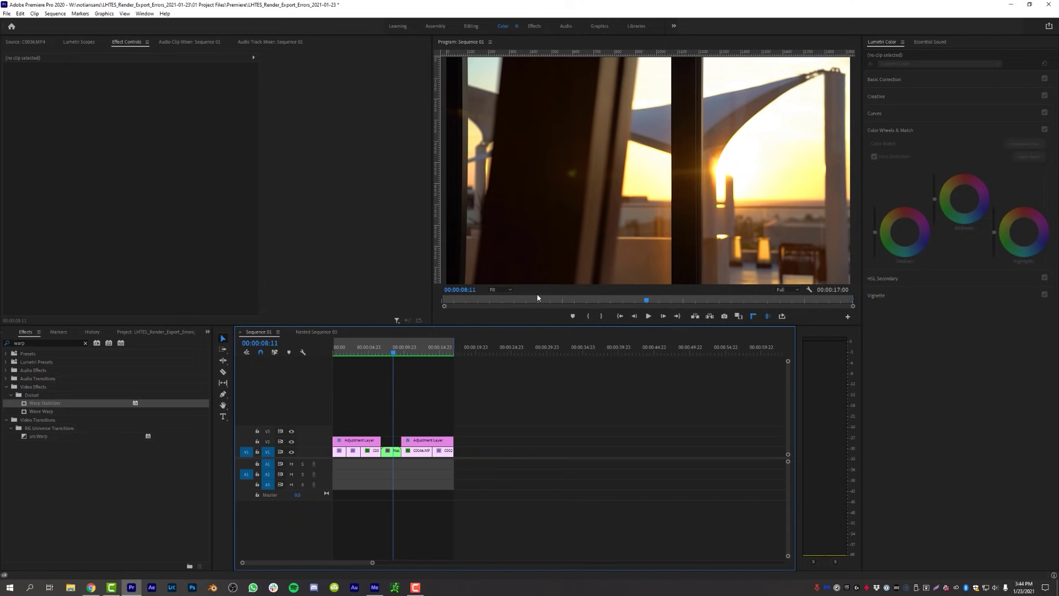
- Switch to Adobe Media Encoder and set the queued job's output to bnbnbnbn in the 01 Rough Edits folder under 04 Exports
click(375, 588)
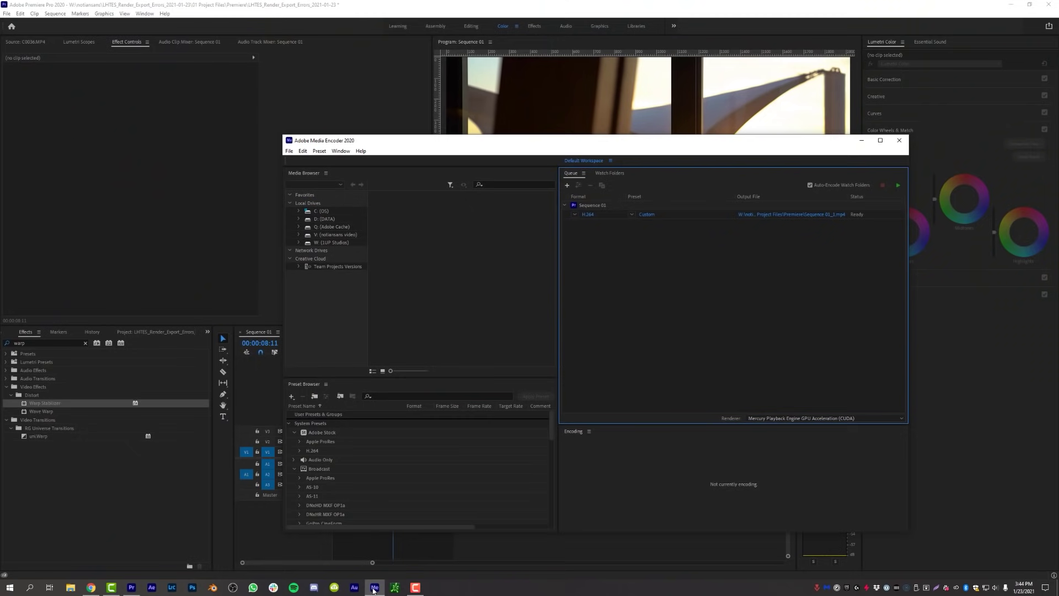
drag(576, 141, 509, 111)
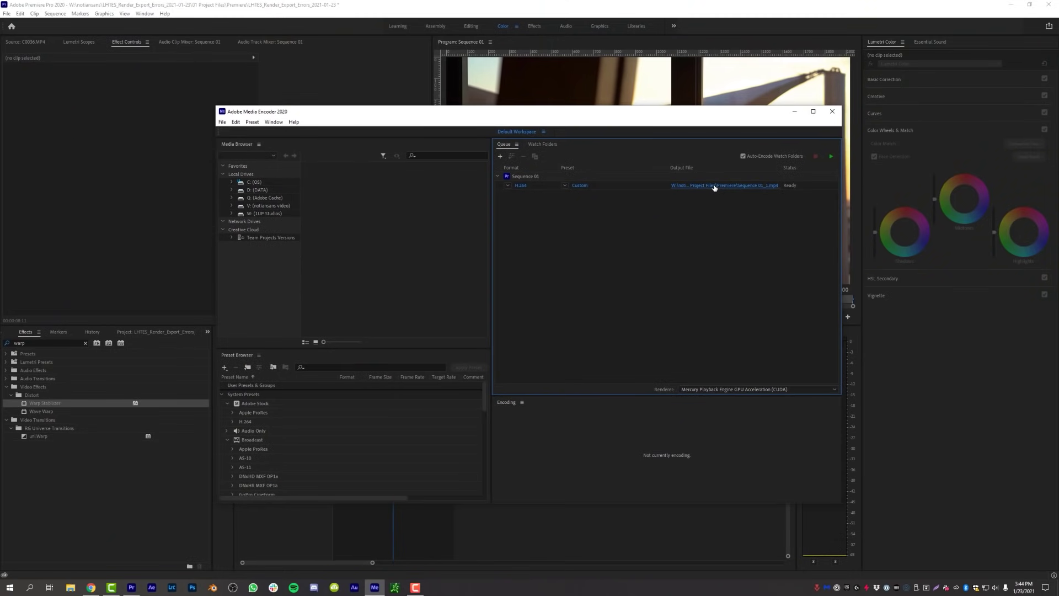
click(715, 186)
click(419, 147)
double_click(324, 217)
double_click(312, 186)
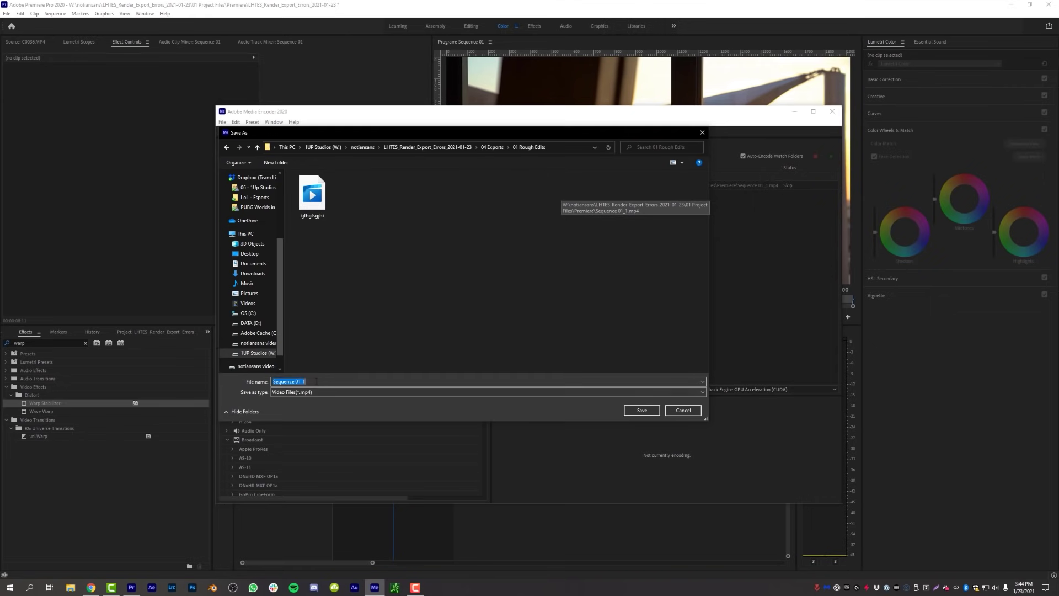
text(bnbnbnbn)
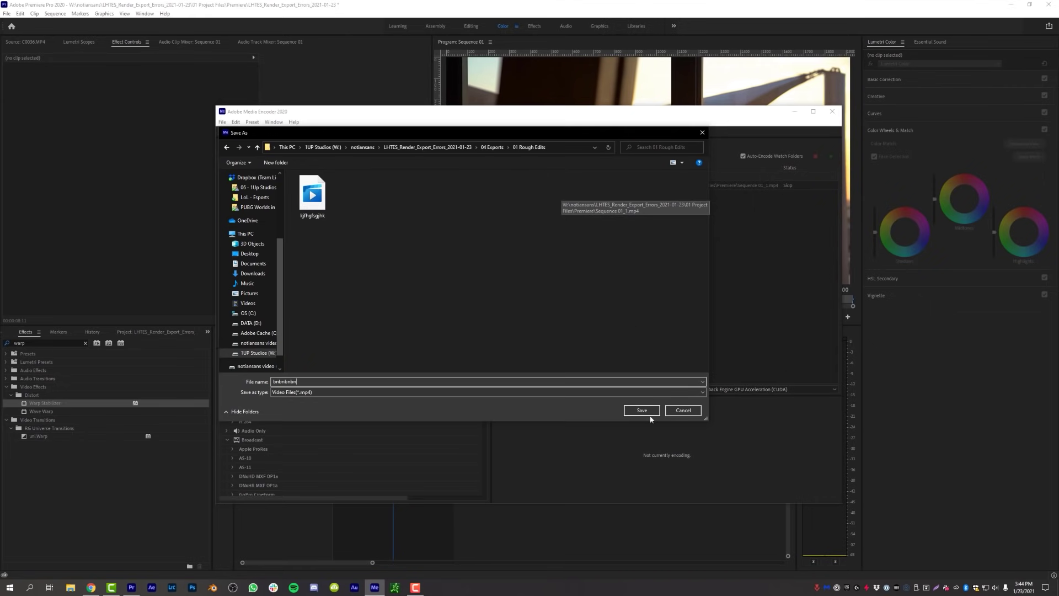
click(650, 413)
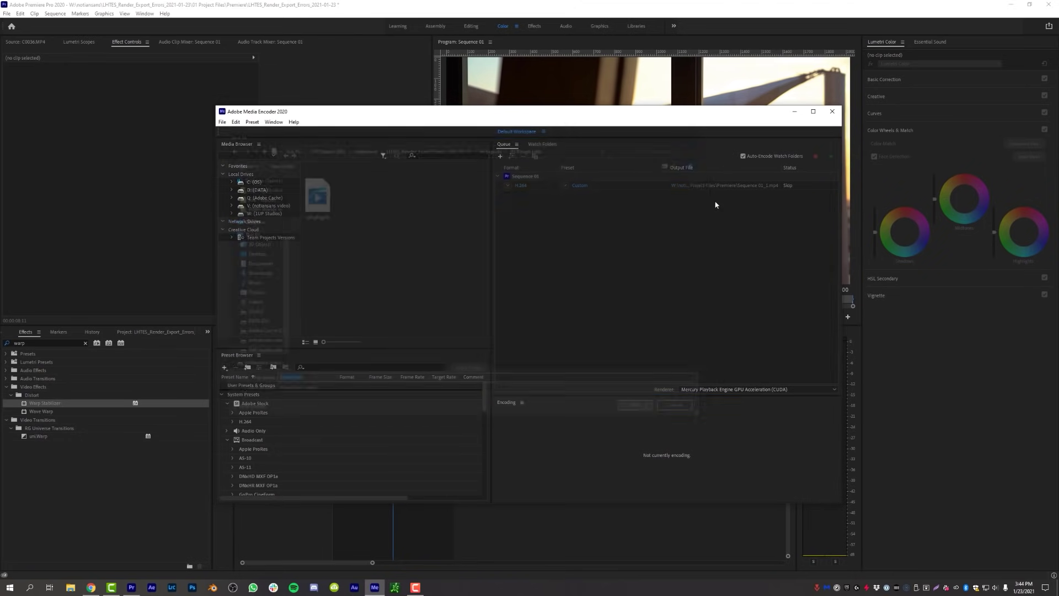
- Enable Render at Maximum Depth for the queued job, then run the queue and close Media Encoder once encoding is done
click(600, 185)
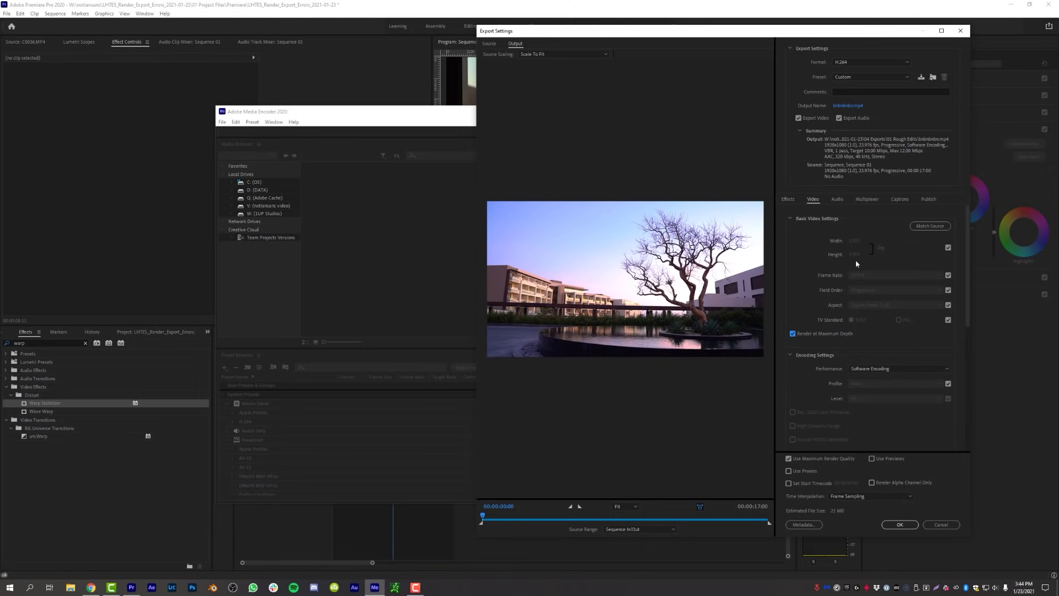
click(899, 525)
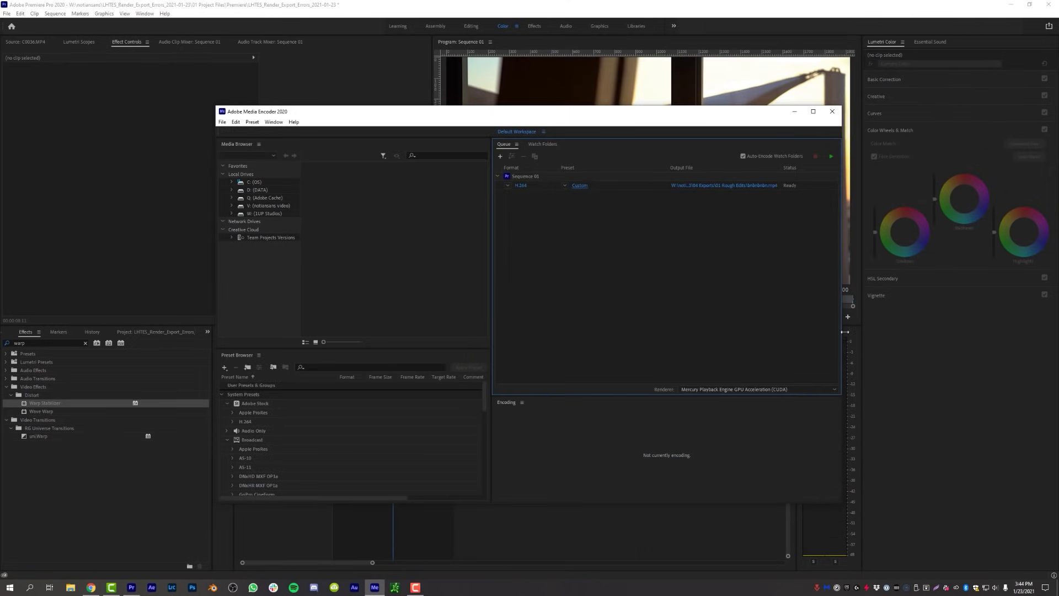
click(832, 157)
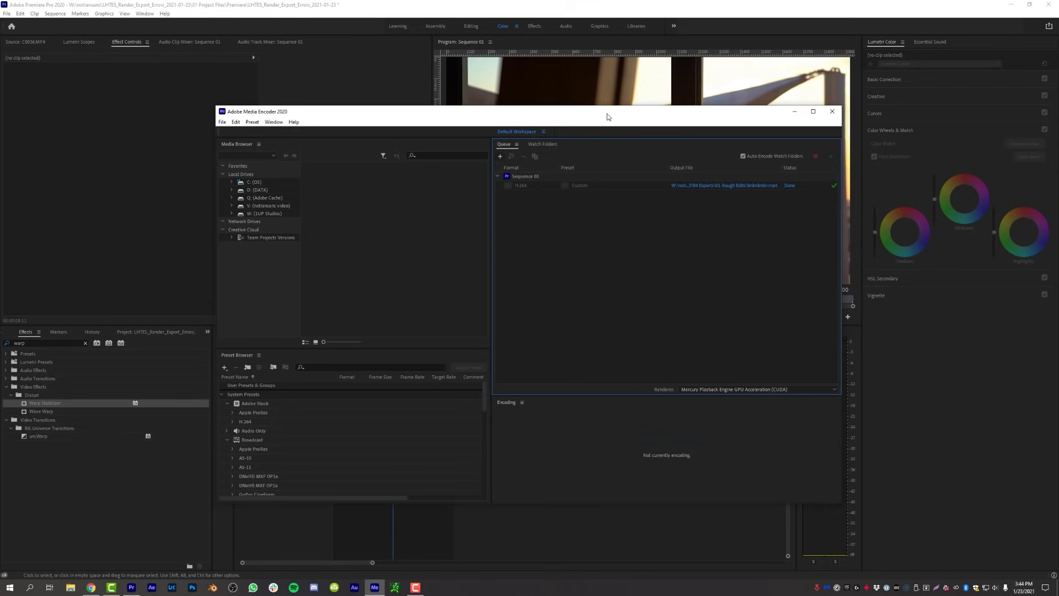
drag(608, 117, 518, 96)
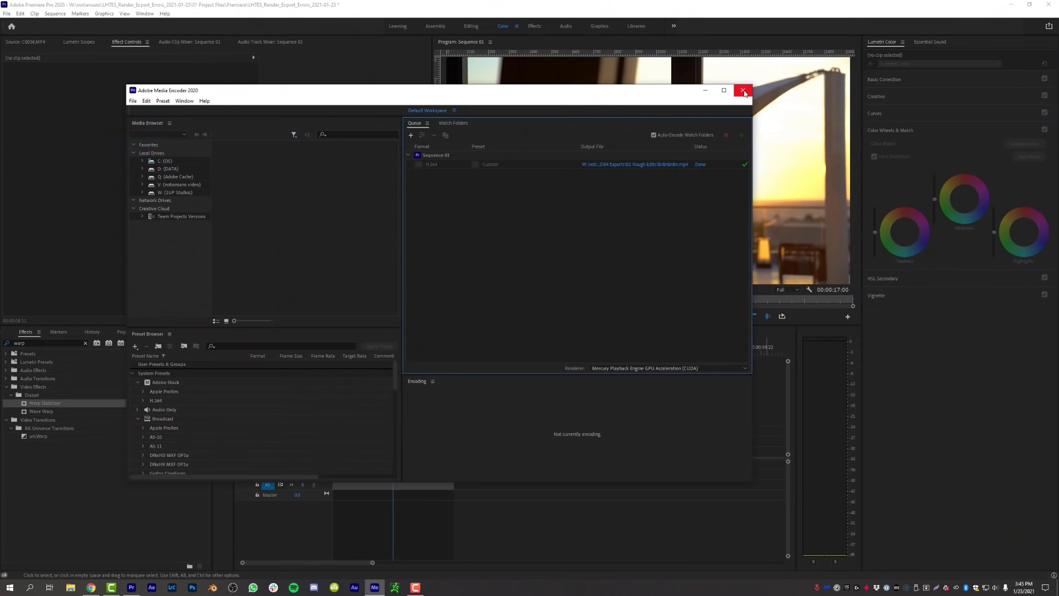
click(742, 90)
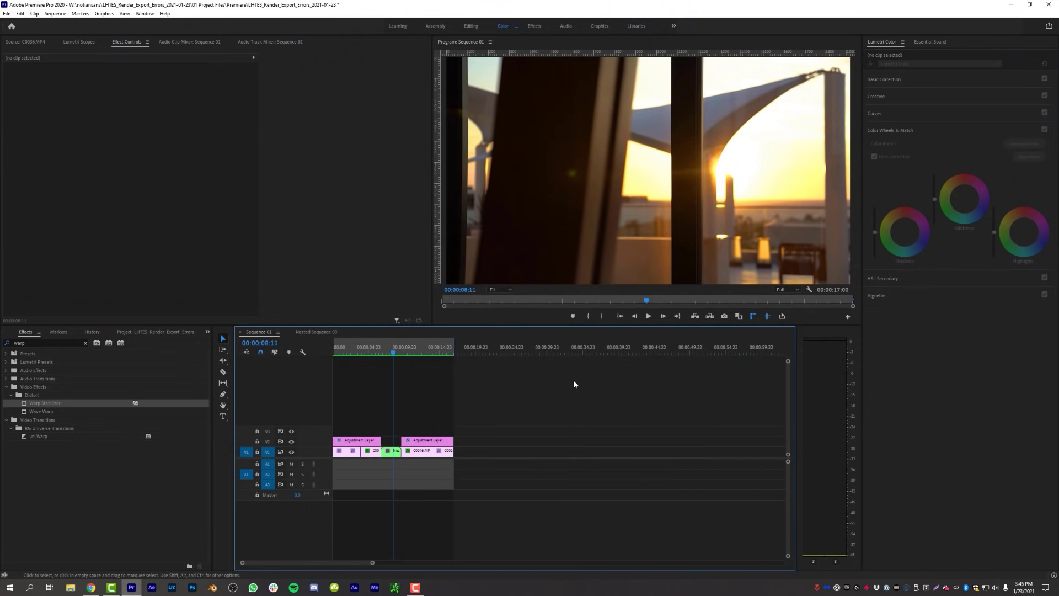
- Nest all clips and adjustment layers of Sequence 01 into one nested sequence
drag(576, 380, 334, 558)
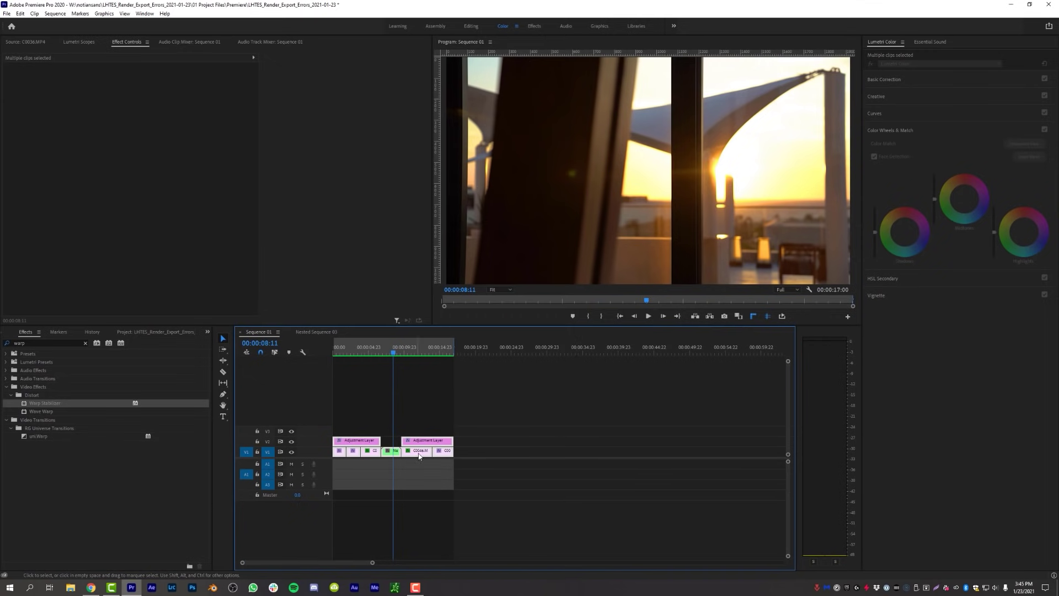
click(475, 406)
key(ctrl+a)
key(alt+n)
click(510, 303)
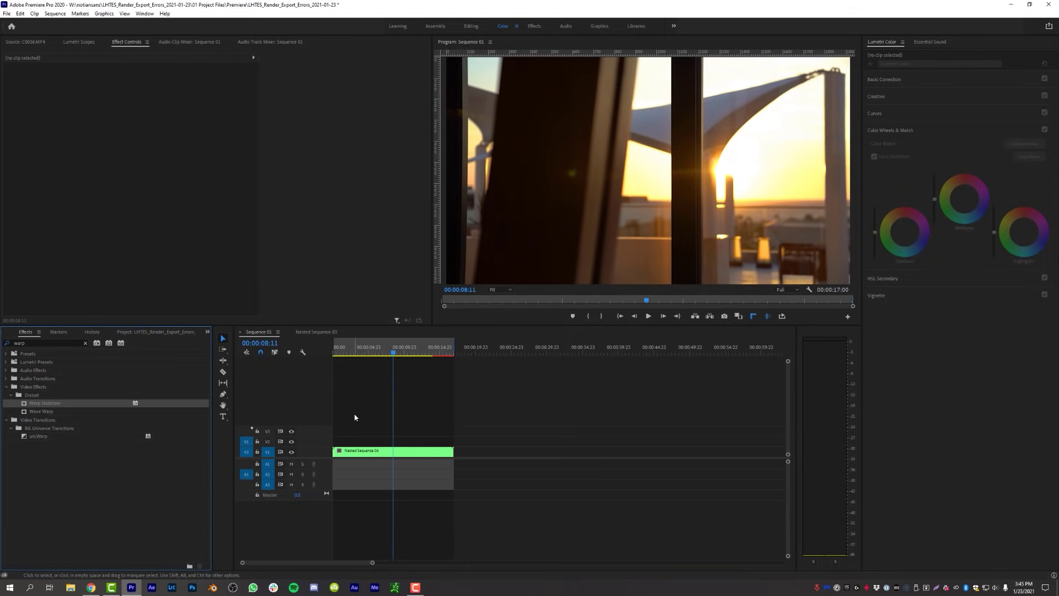
drag(354, 421, 429, 480)
click(392, 481)
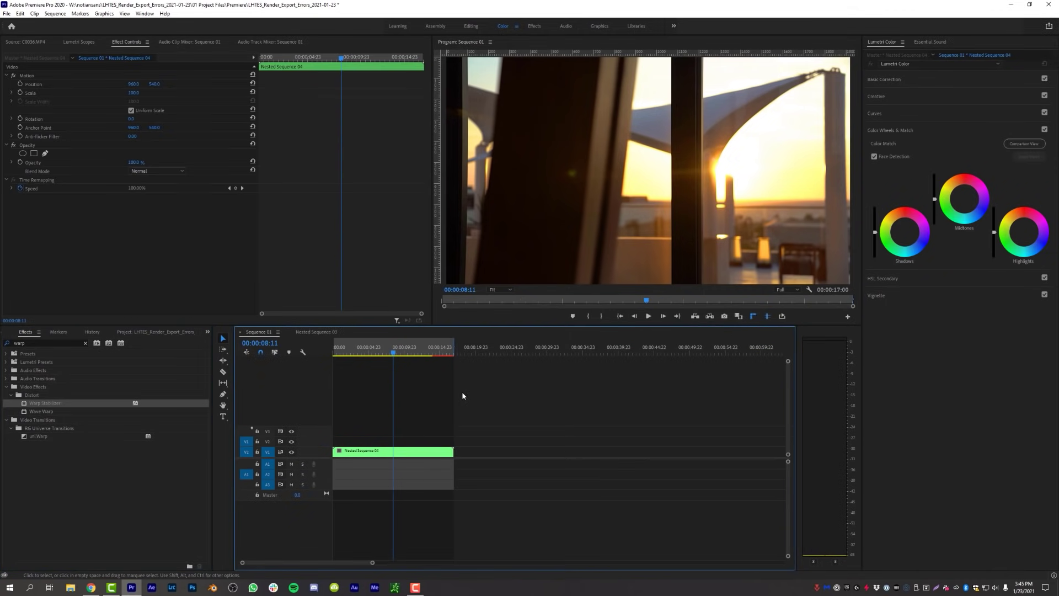
- Export the nested timeline as 556786 in the 01 Rough Edits folder under 04 Exports
key(ctrl+m)
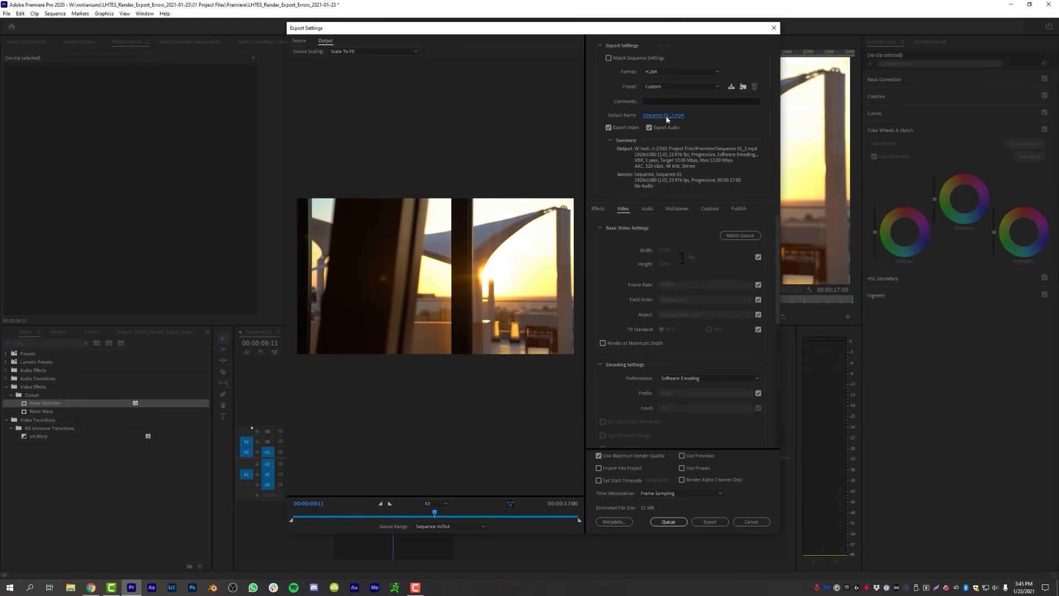
click(666, 115)
click(486, 56)
double_click(386, 121)
double_click(381, 95)
triple_click(382, 326)
text(556786)
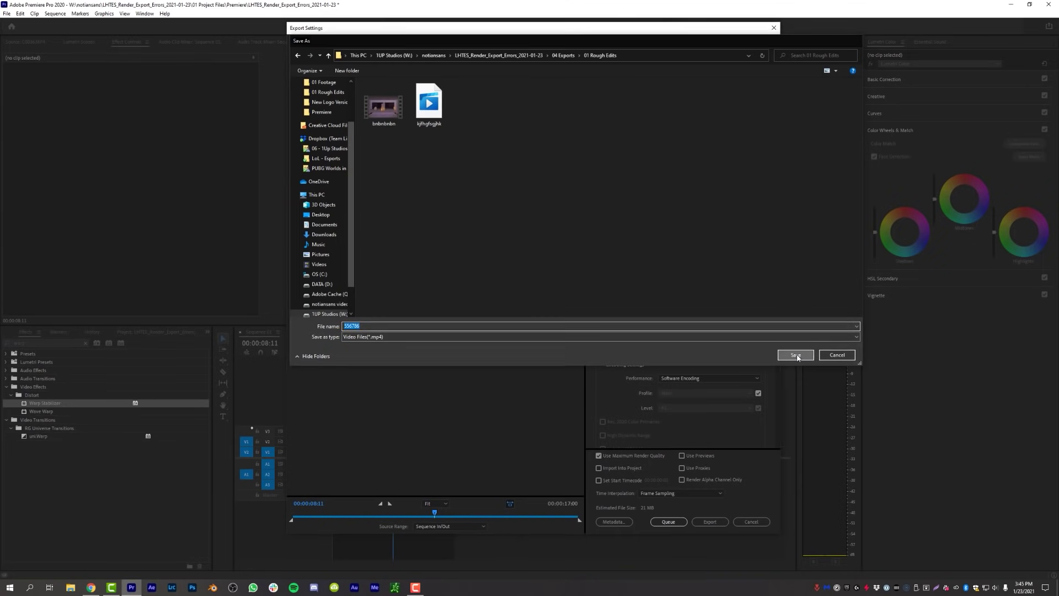
click(796, 355)
click(710, 522)
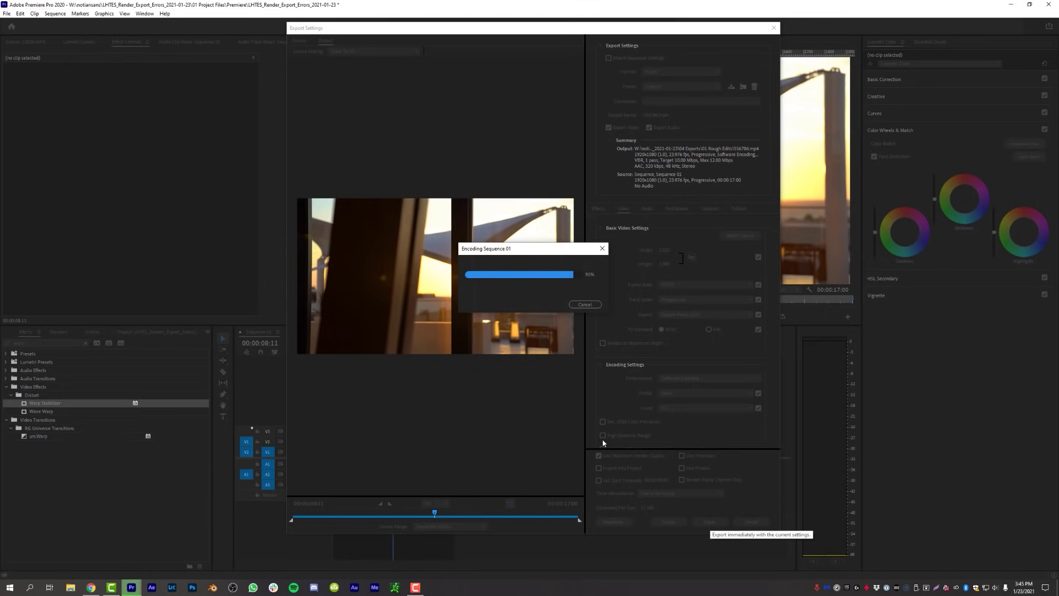
- Undo the nesting of the whole timeline
drag(516, 392, 318, 458)
click(486, 397)
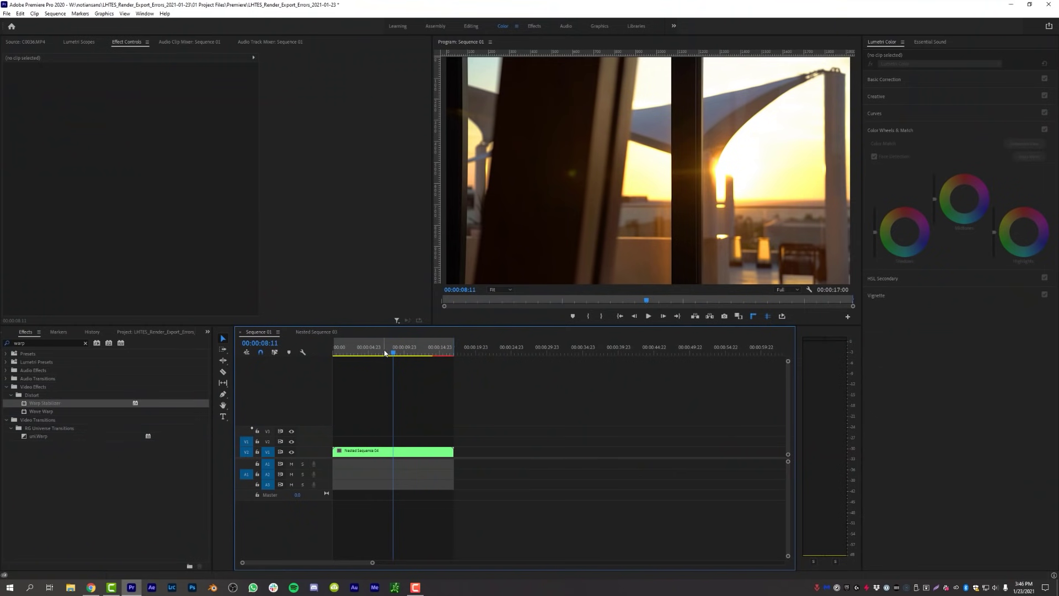
click(387, 351)
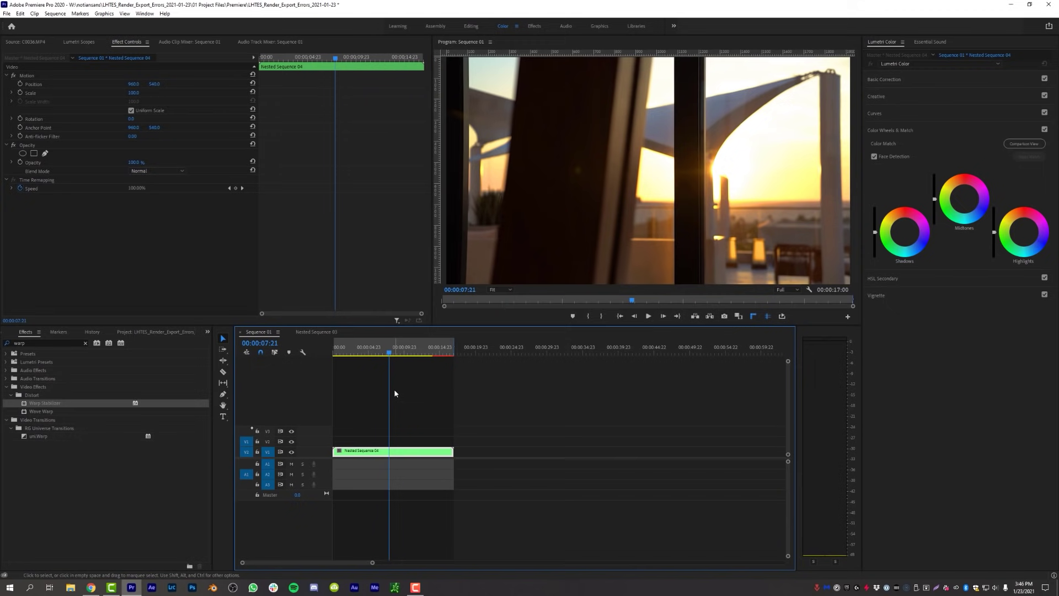
key(ctrl+z)
- Select the green nested clip between the adjustment layers and move the playhead to 00:00:08:02
mouse_move(388, 353)
mouse_down()
mouse_move(405, 353)
mouse_move(388, 354)
mouse_up()
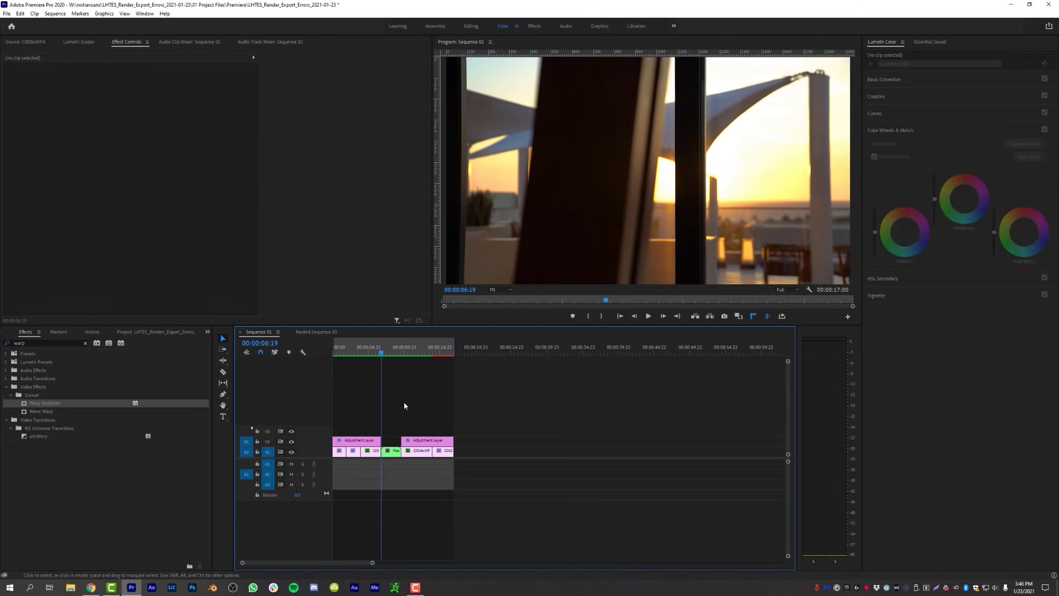
click(388, 456)
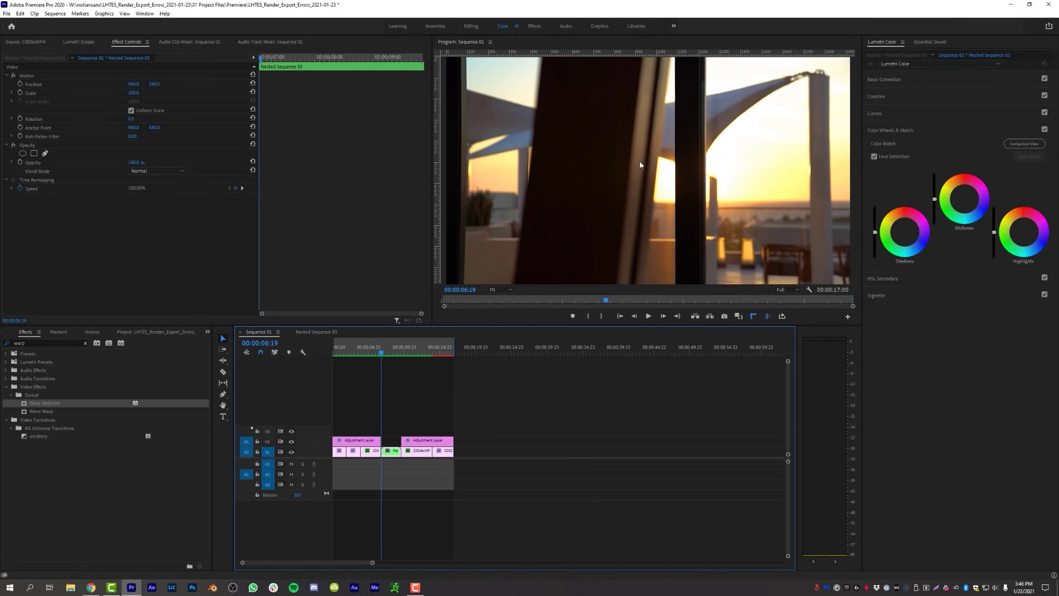
click(396, 395)
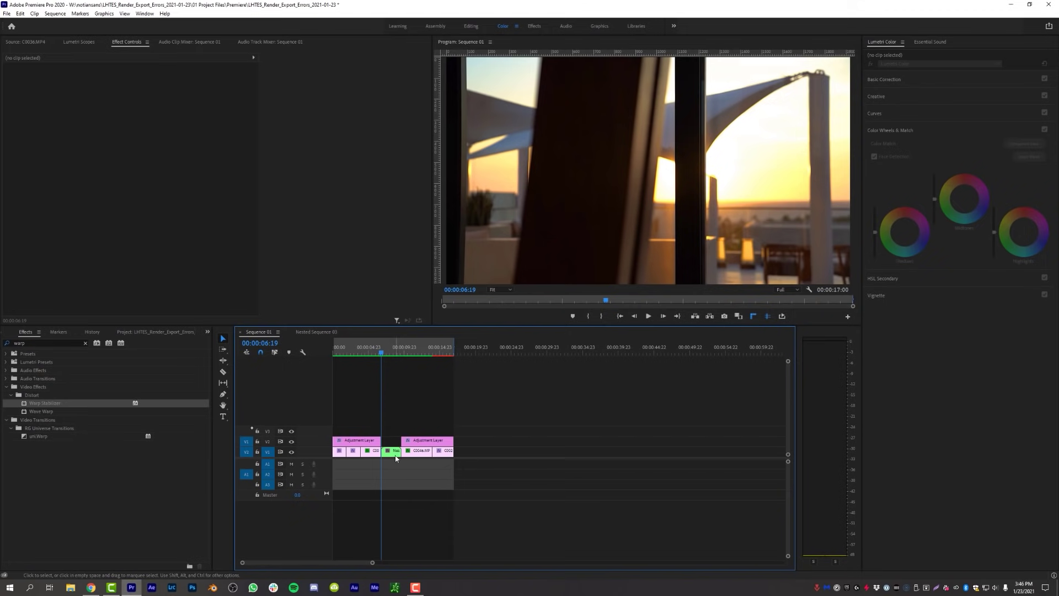
click(389, 350)
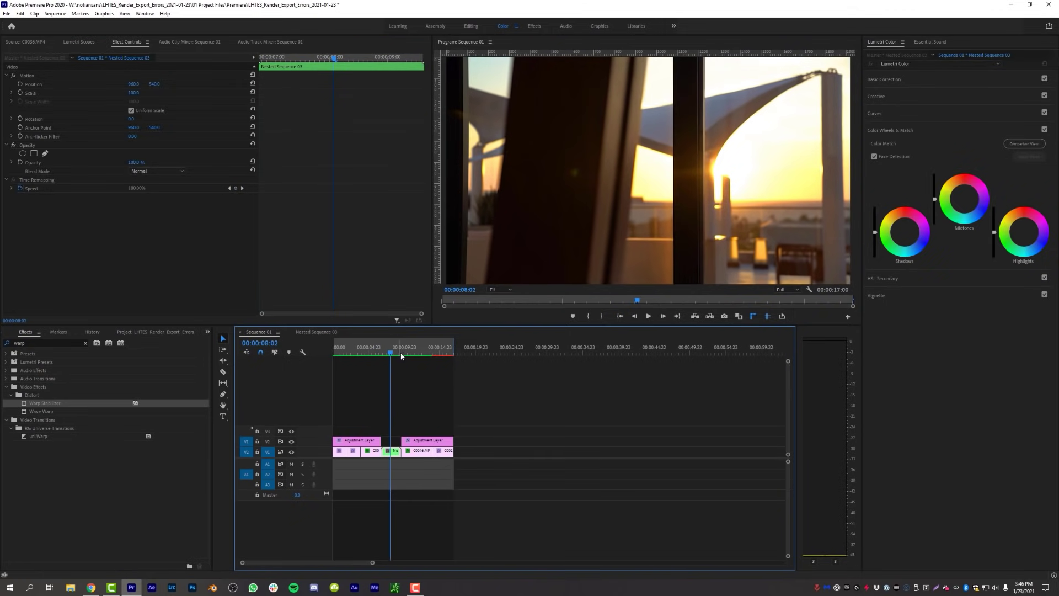